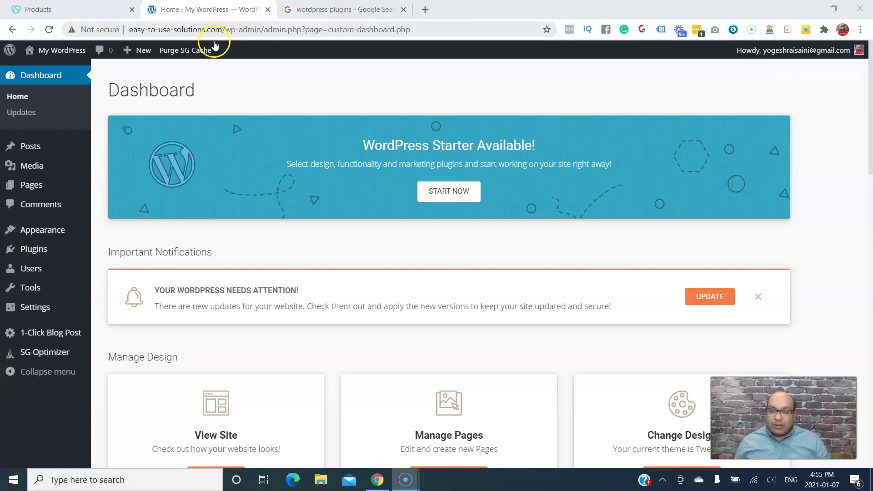
Go from the installed plugins list to the Add Plugins page
{"action": "left_click", "coordinate": [41, 249]}
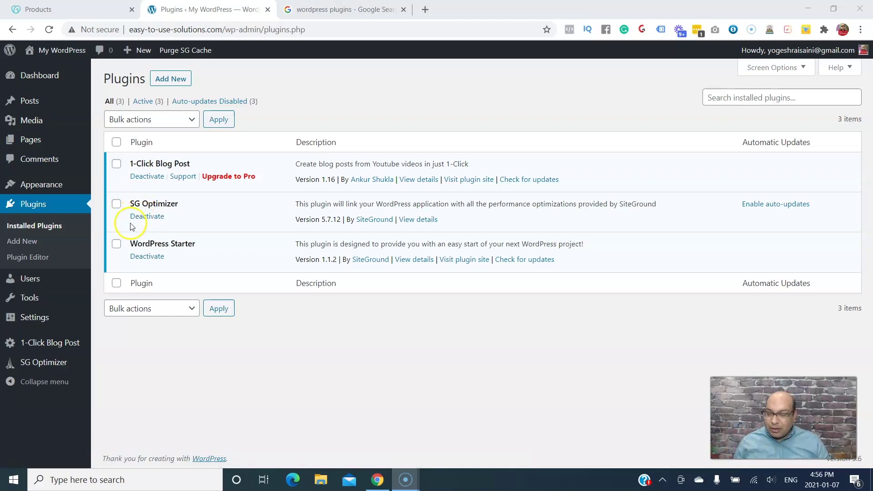
{"action": "left_click", "coordinate": [32, 244]}
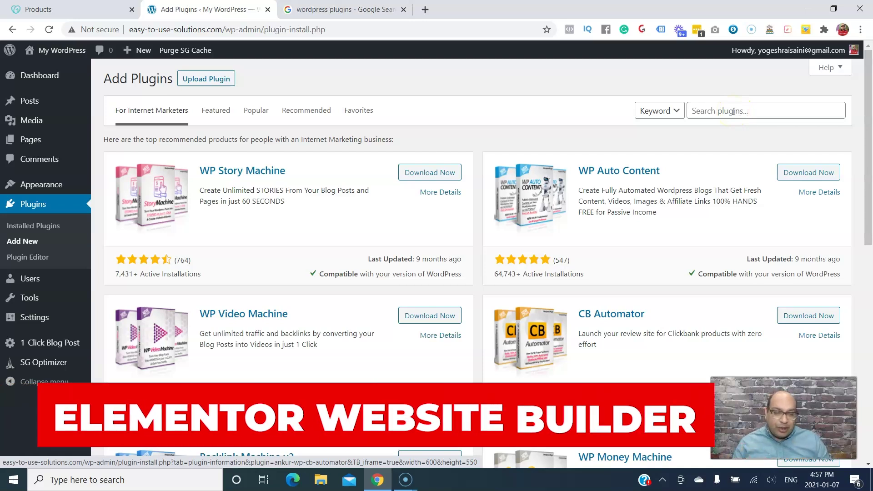
Search plugins for 'elem', install Elementor Website Builder, and reload the Add Plugins page
{"action": "left_click", "coordinate": [733, 112]}
{"action": "type", "text": "ele"}
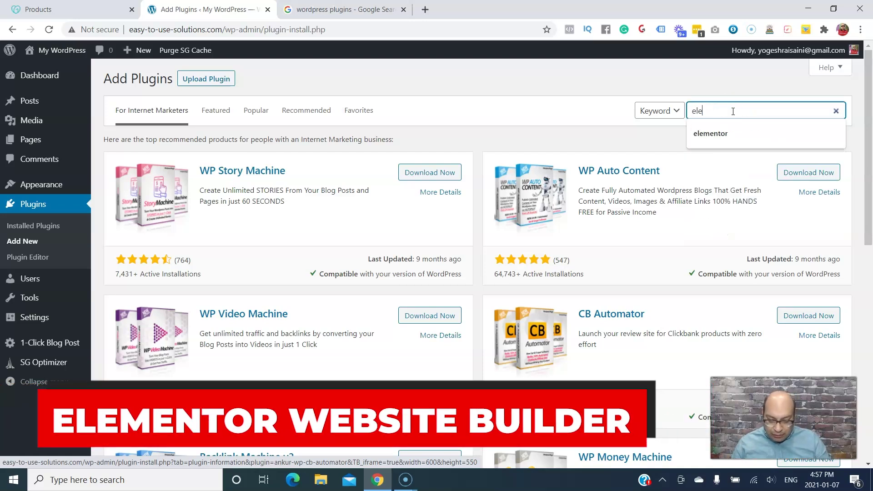
{"action": "type", "text": "m"}
{"action": "left_click", "coordinate": [711, 133]}
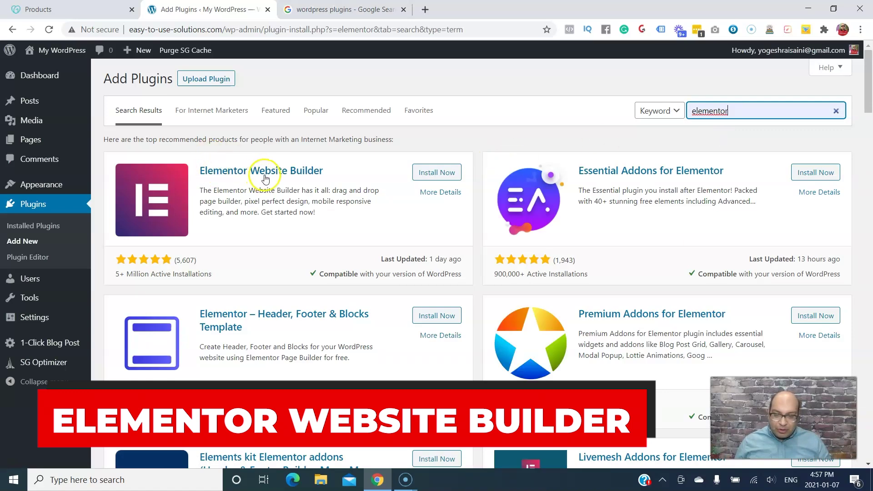
{"action": "left_click", "coordinate": [421, 174]}
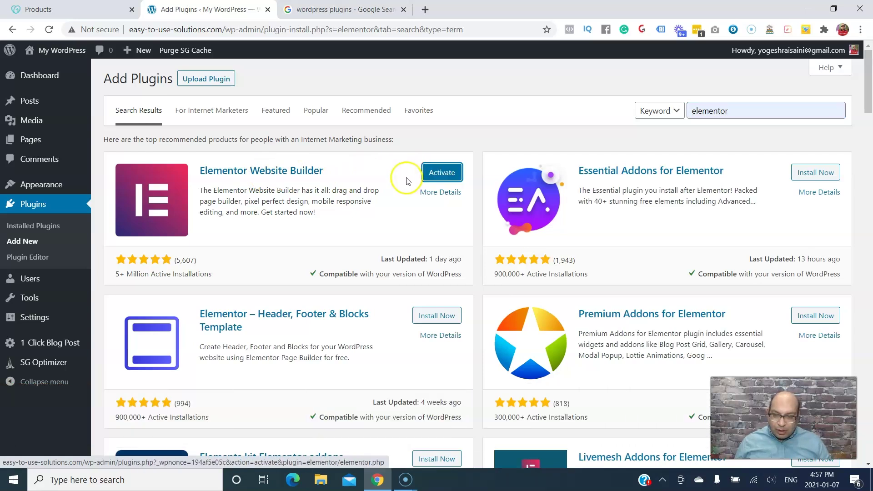
{"action": "left_click", "coordinate": [48, 242]}
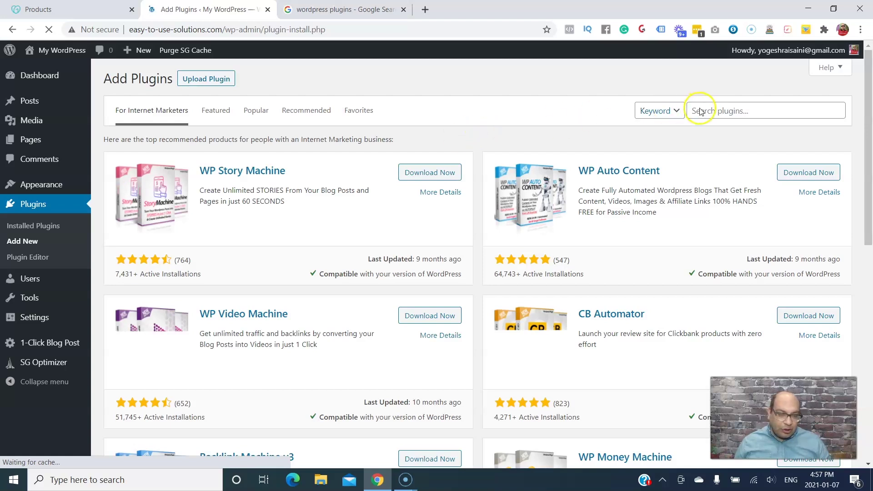
Search the plugin directory for 'wordfence' and install Wordfence Security
{"action": "left_click", "coordinate": [701, 109]}
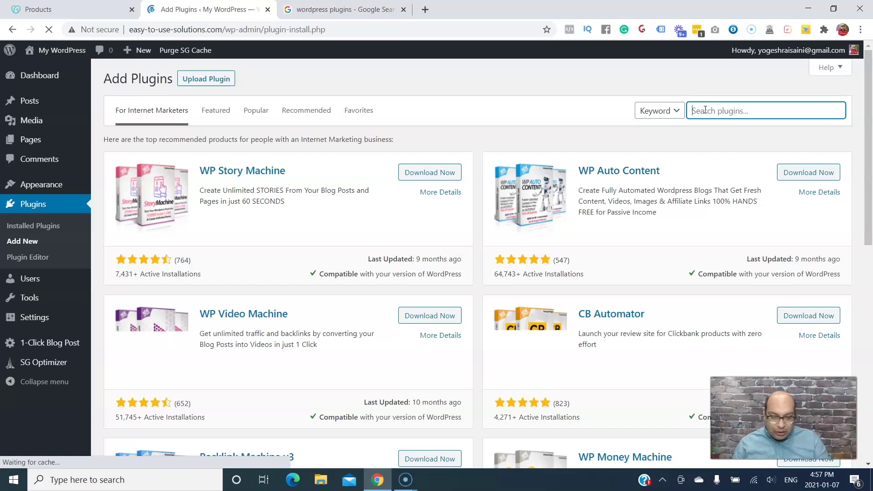
{"action": "type", "text": "wordfence"}
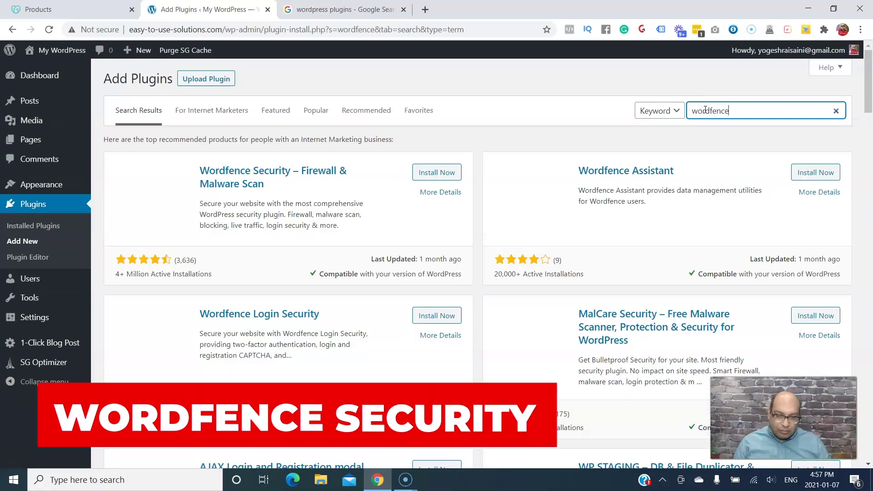
{"action": "left_click", "coordinate": [94, 184]}
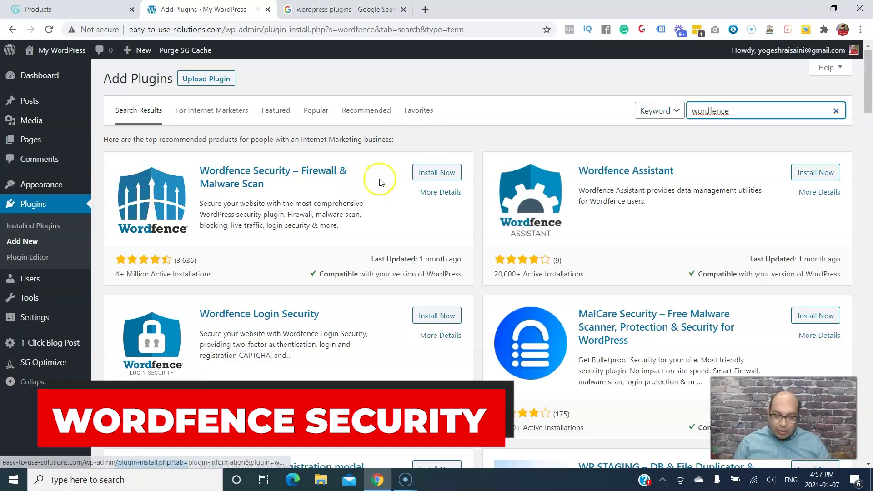
{"action": "left_click", "coordinate": [427, 177]}
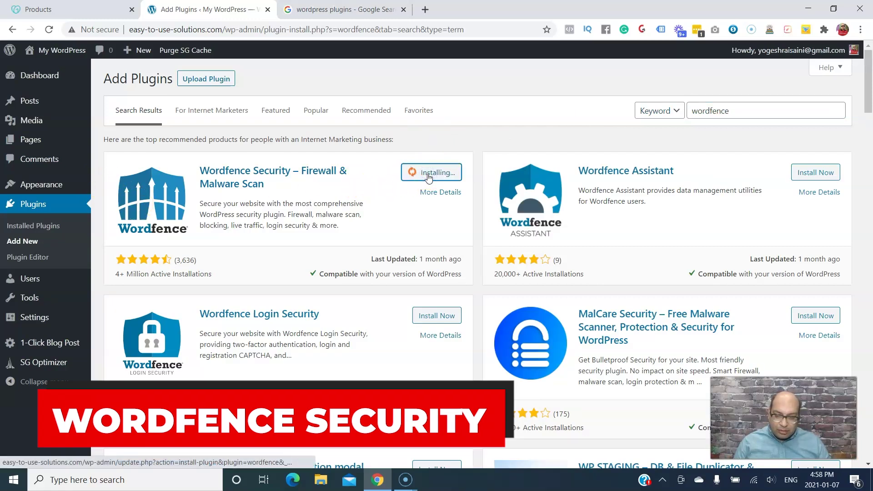
Replace the search with 'rankma' and install Rank Math SEO
{"action": "left_click", "coordinate": [733, 112]}
{"action": "key", "text": "BackSpace"}
{"action": "key", "text": "BackSpace"}
{"action": "key", "text": "BackSpace"}
{"action": "key", "text": "BackSpace"}
{"action": "key", "text": "BackSpace"}
{"action": "key", "text": "BackSpace"}
{"action": "key", "text": "BackSpace"}
{"action": "key", "text": "BackSpace"}
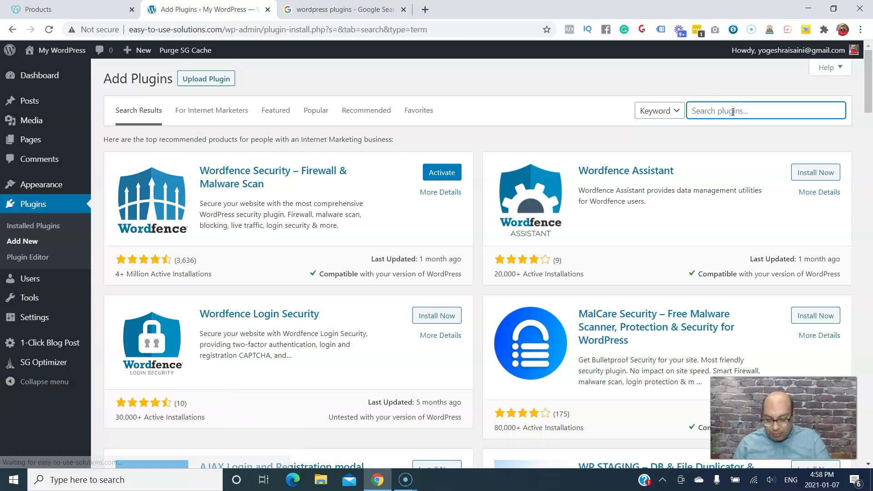
{"action": "type", "text": "rankmath"}
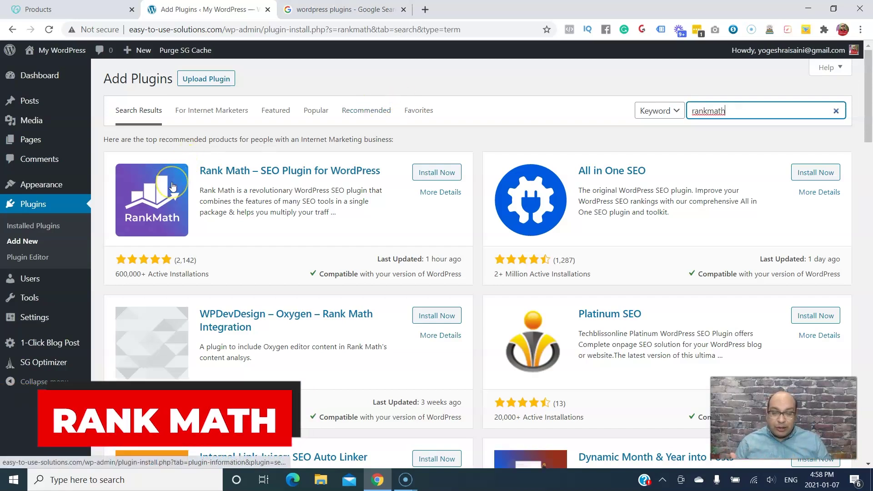
{"action": "left_click", "coordinate": [430, 173]}
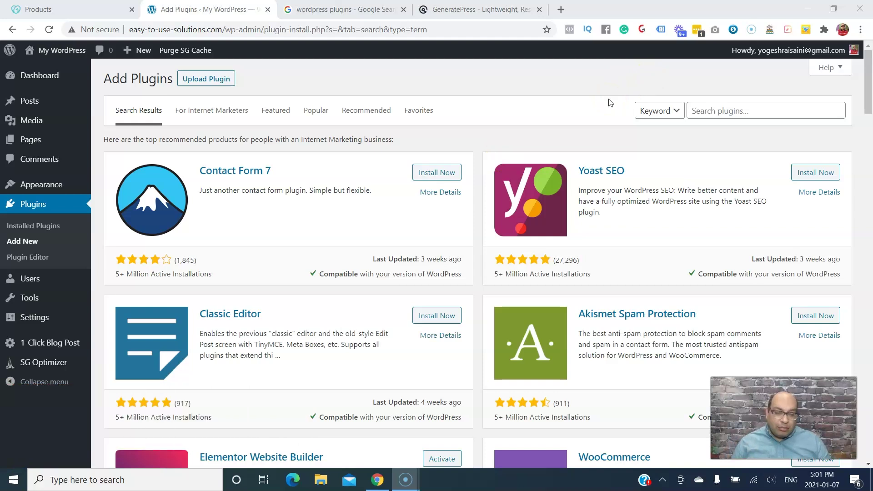
Check the GeneratePress website in another tab and search installed themes for 'generat'
{"action": "left_click", "coordinate": [457, 11]}
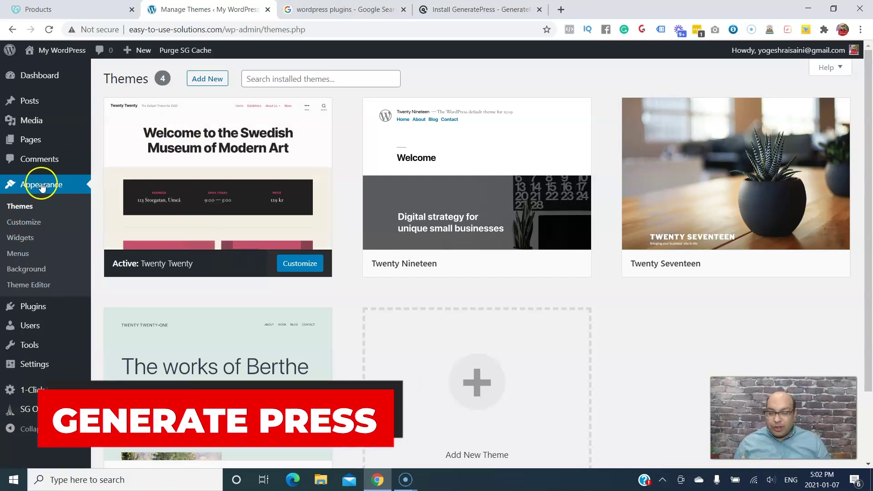
{"action": "left_click", "coordinate": [290, 76]}
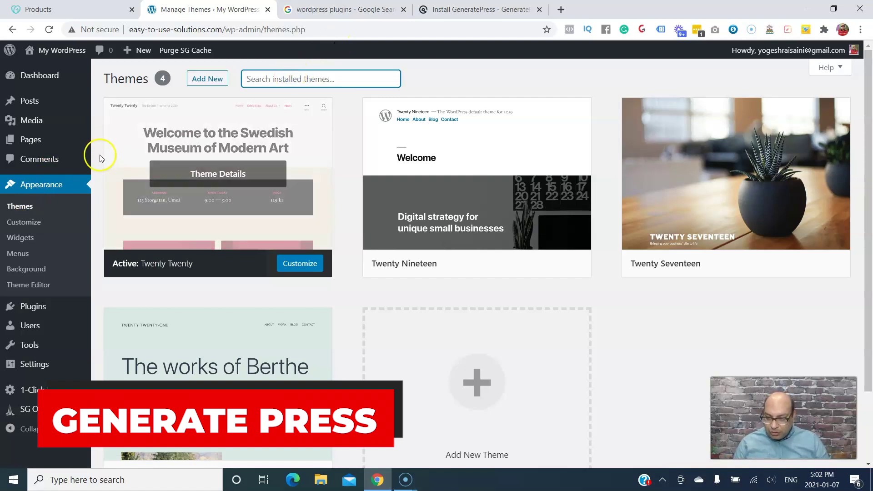
{"action": "type", "text": "generatepress"}
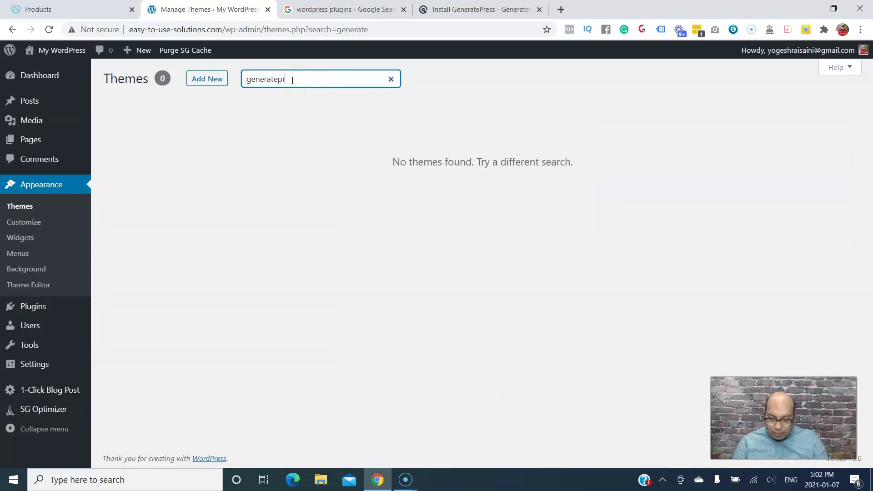
Install GeneratePress from the theme directory via search 'ge', then view the plugin list
{"action": "left_click", "coordinate": [211, 82]}
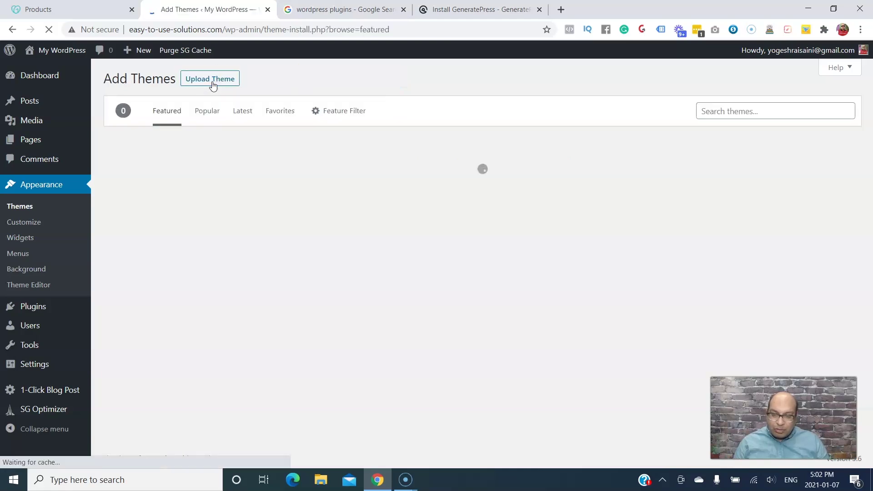
{"action": "left_click", "coordinate": [720, 114]}
{"action": "type", "text": "generate"}
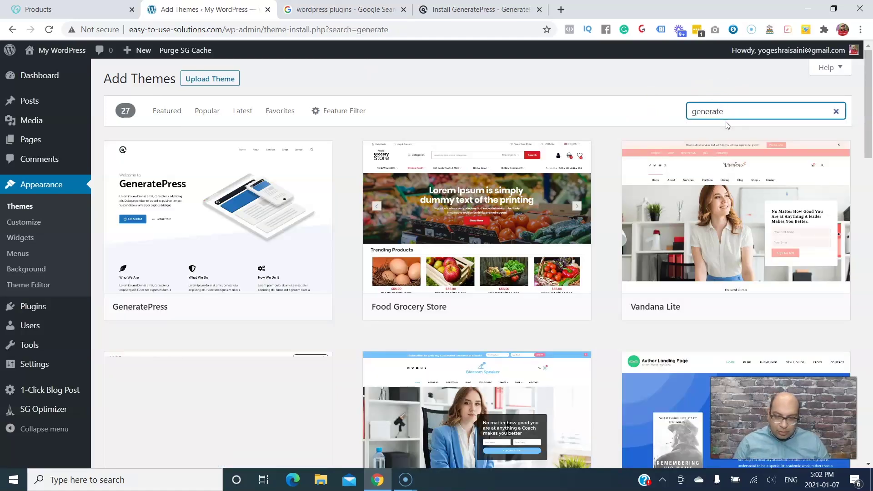
{"action": "mouse_move", "coordinate": [246, 224]}
{"action": "left_click", "coordinate": [264, 308]}
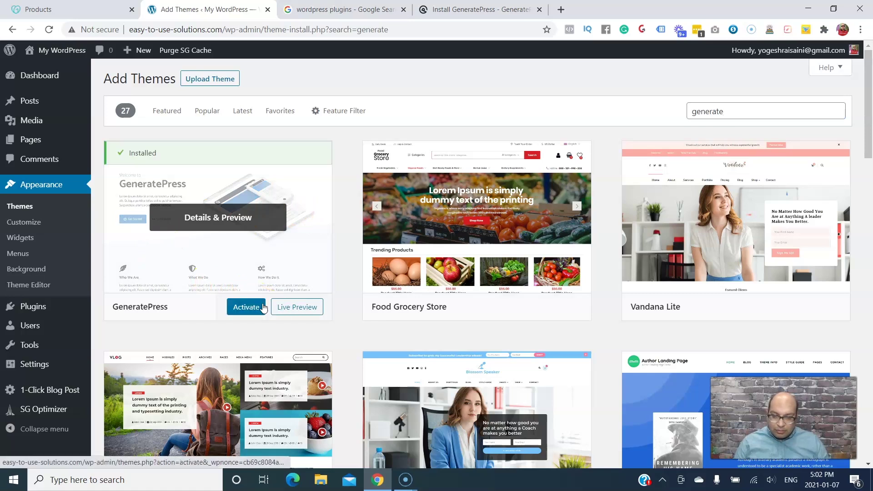
{"action": "left_click", "coordinate": [45, 305]}
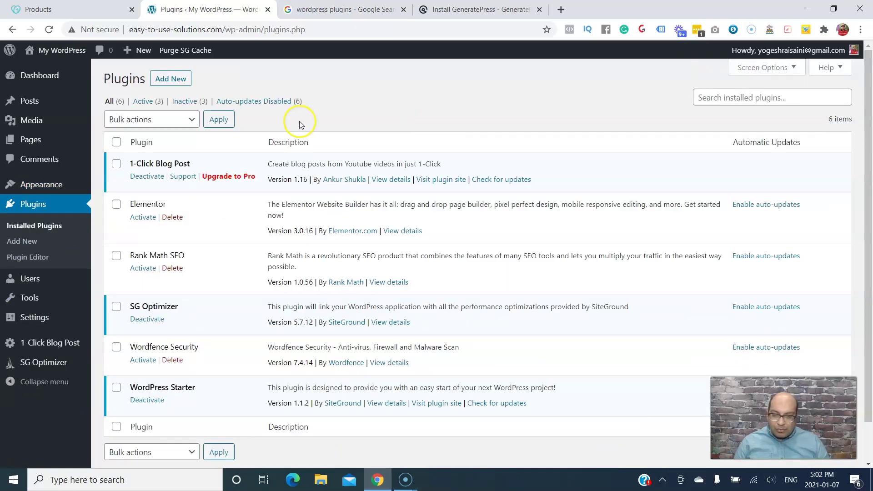
Search Add Plugins for 'prettyli' and install Pretty Links
{"action": "left_click", "coordinate": [30, 244]}
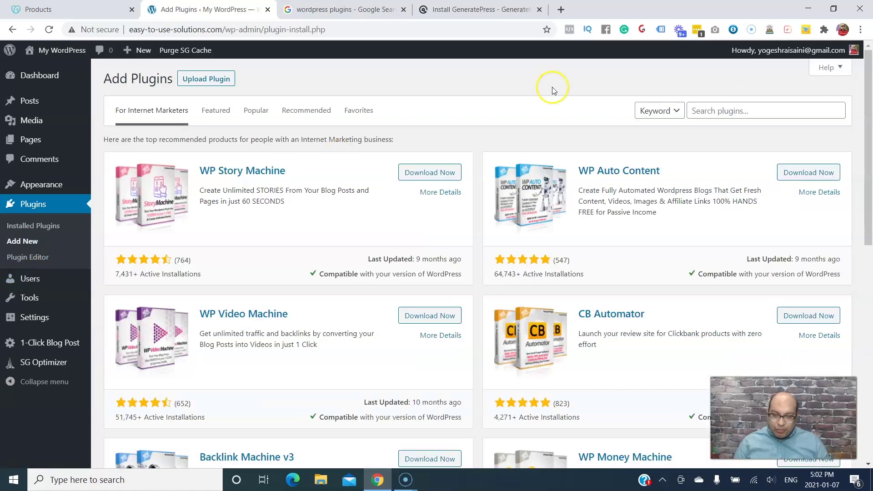
{"action": "left_click", "coordinate": [704, 110]}
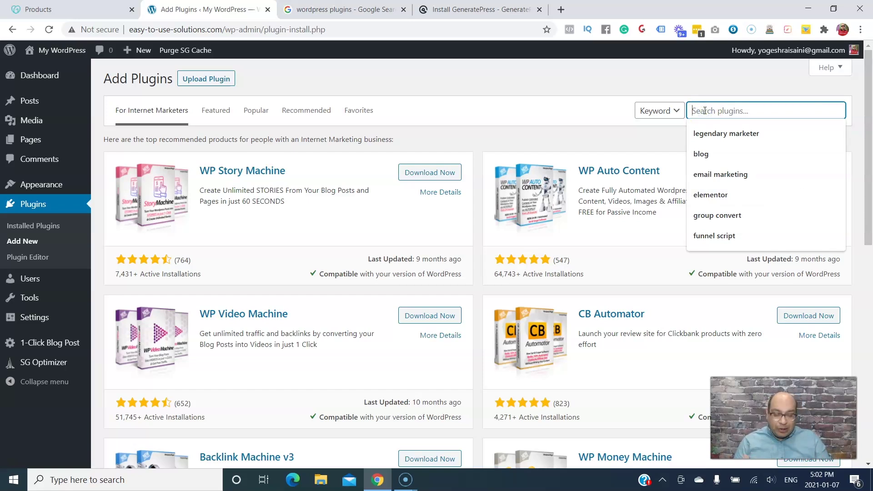
{"action": "type", "text": "prett"}
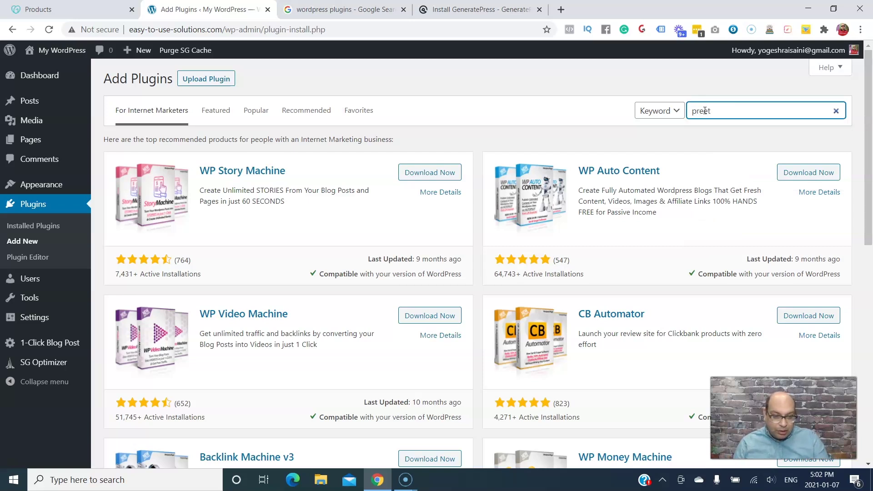
{"action": "type", "text": "ylin"}
{"action": "key", "text": "BackSpace"}
{"action": "key", "text": "BackSpace"}
{"action": "key", "text": "BackSpace"}
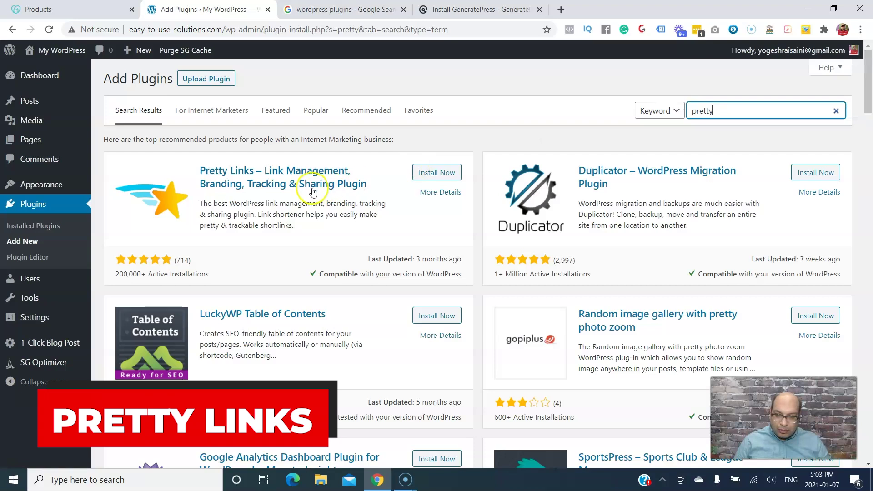
{"action": "left_click", "coordinate": [436, 176]}
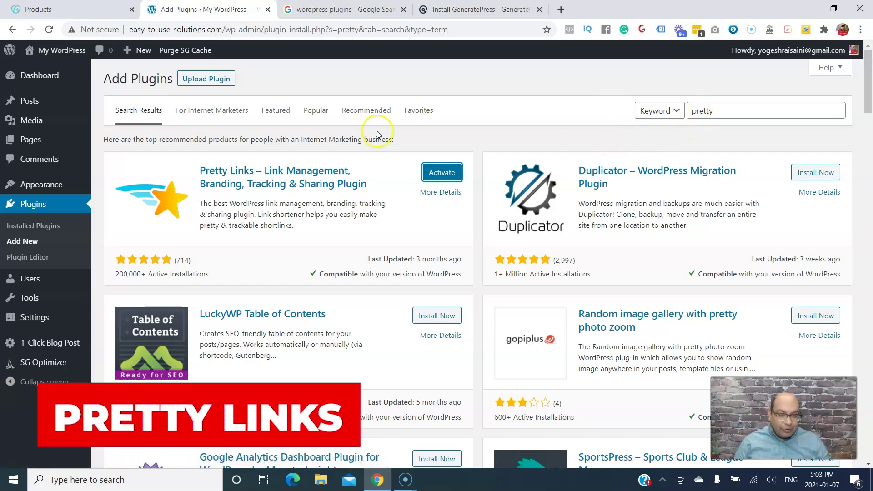
Replace the search with 'W3 to' and install W3 Total Cache
{"action": "left_click", "coordinate": [715, 111]}
{"action": "key", "text": "BackSpace"}
{"action": "key", "text": "BackSpace"}
{"action": "key", "text": "BackSpace"}
{"action": "key", "text": "BackSpace"}
{"action": "key", "text": "BackSpace"}
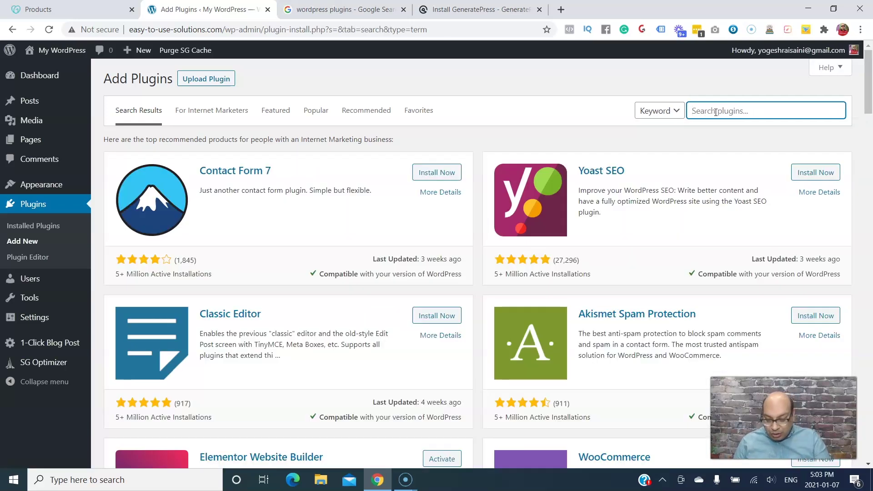
{"action": "type", "text": "W3"}
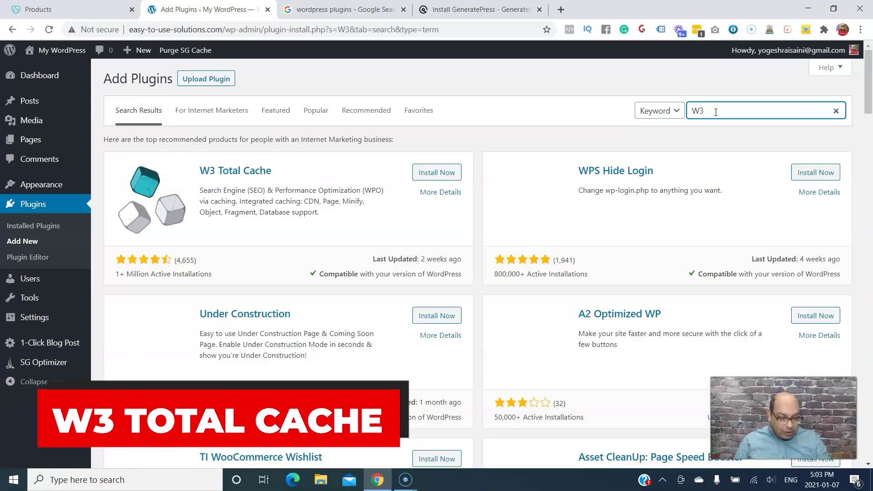
{"action": "type", "text": " to"}
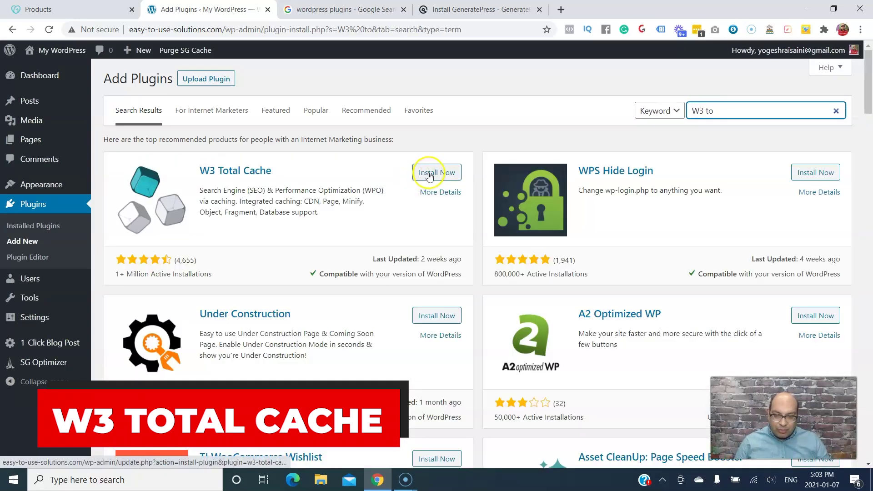
{"action": "left_click", "coordinate": [429, 176]}
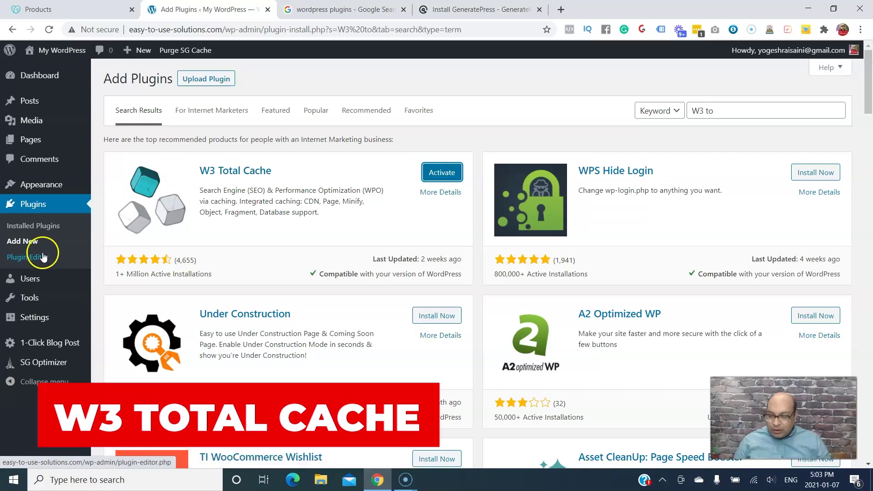
Activate Elementor from the Installed Plugins list
{"action": "left_click", "coordinate": [39, 207]}
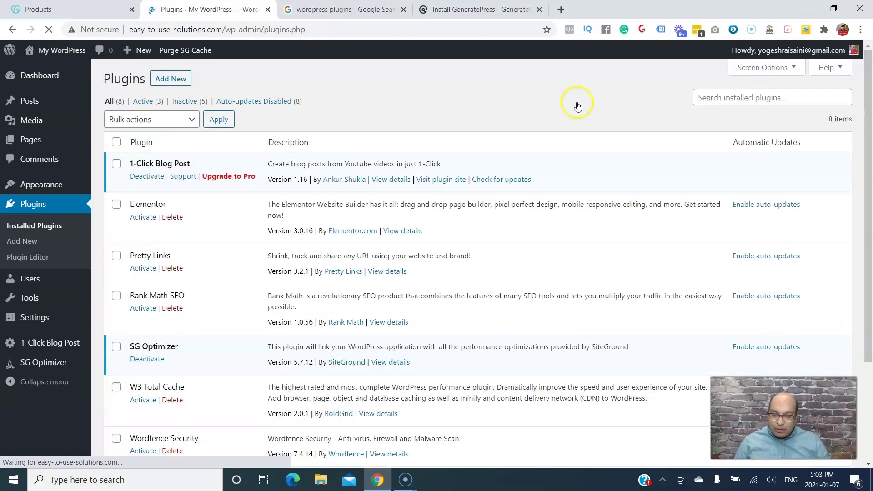
{"action": "left_click_drag", "start_coordinate": [867, 121], "coordinate": [867, 206]}
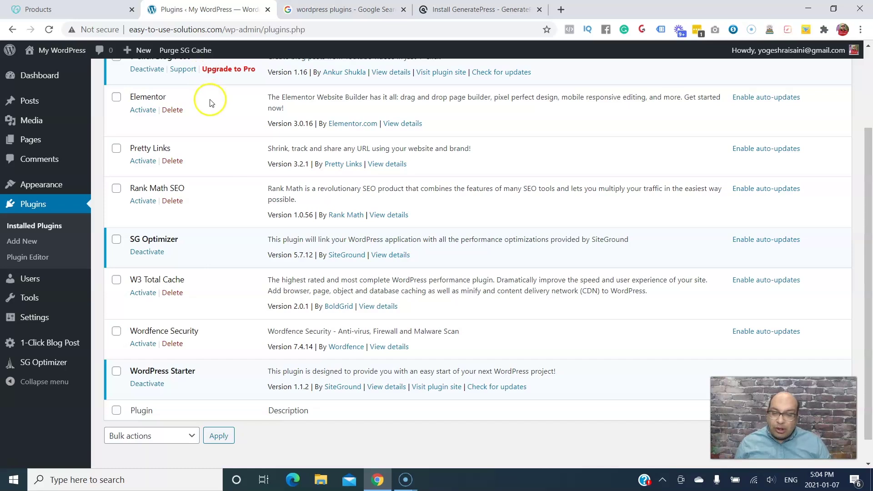
{"action": "left_click", "coordinate": [147, 113]}
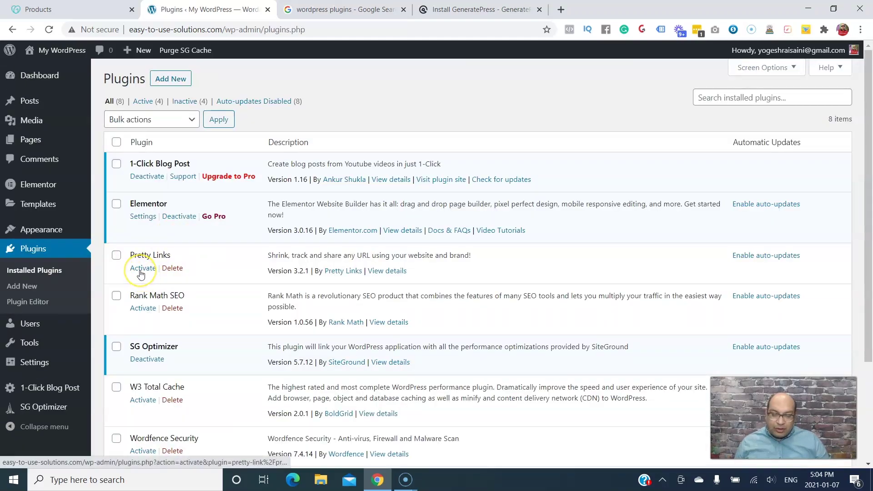
Activate Pretty Links, scroll through its welcome page, and return to the Plugins list
{"action": "left_click", "coordinate": [142, 269]}
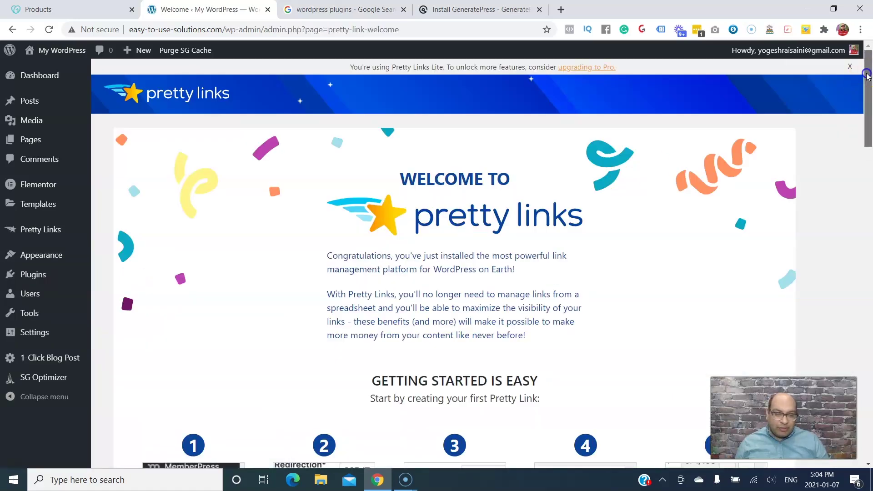
{"action": "left_click_drag", "start_coordinate": [868, 73], "coordinate": [870, 145]}
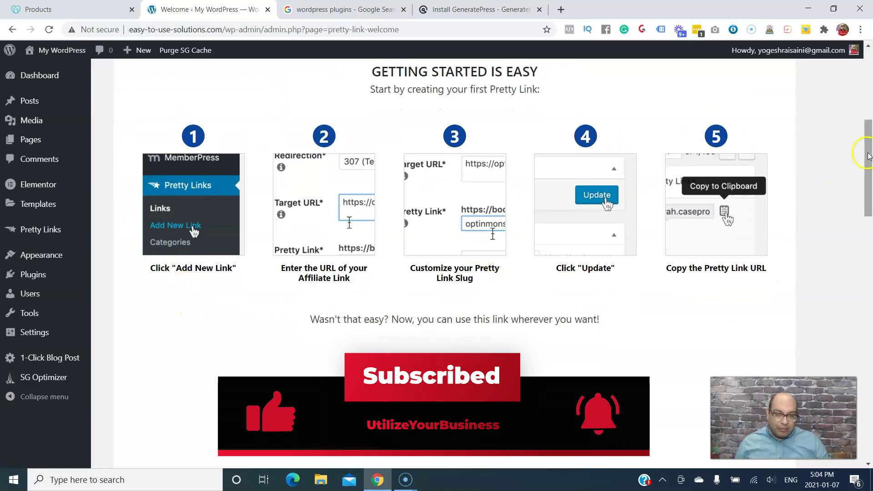
{"action": "left_click_drag", "start_coordinate": [868, 156], "coordinate": [866, 66]}
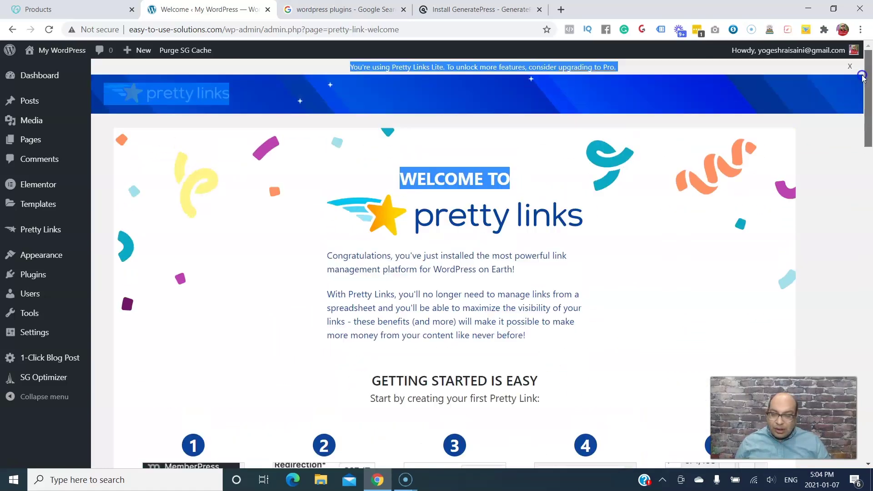
{"action": "left_click", "coordinate": [39, 278]}
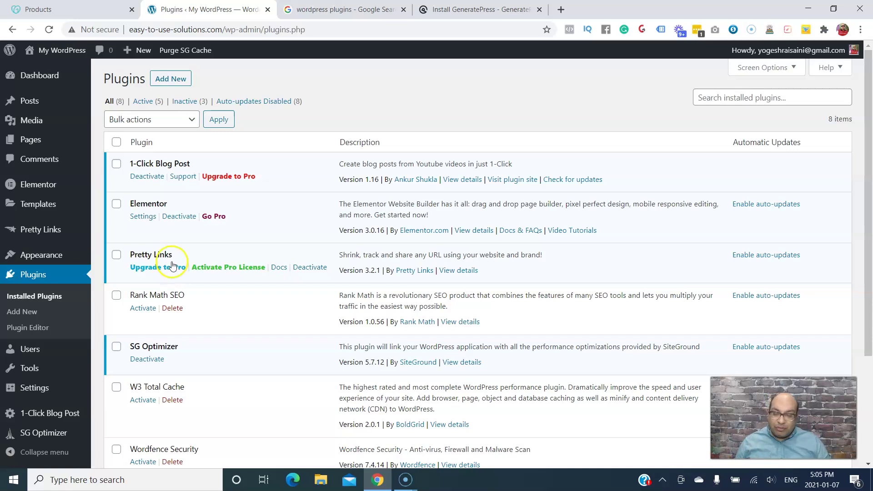
Scroll down the plugin list and activate Wordfence Security
{"action": "left_click", "coordinate": [195, 294]}
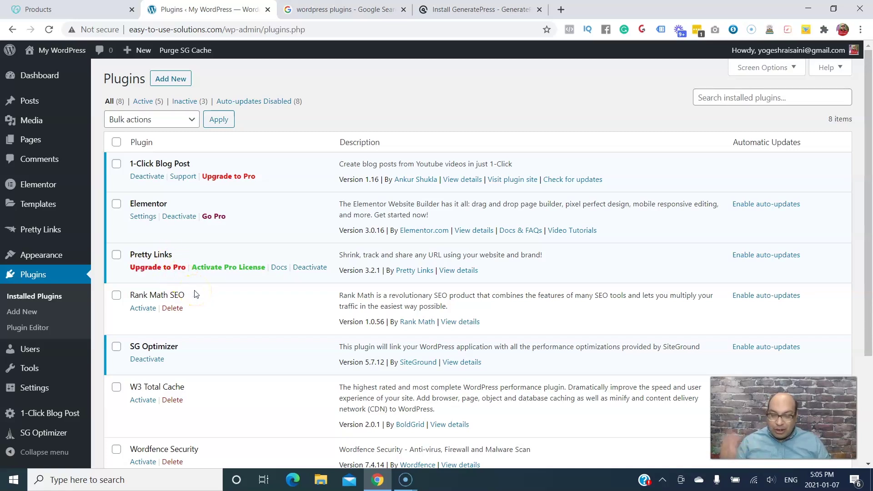
{"action": "left_click", "coordinate": [147, 307]}
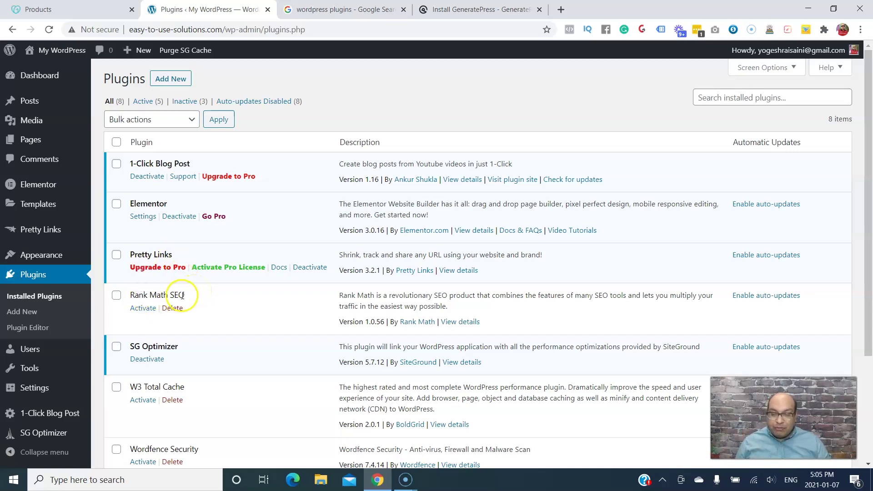
{"action": "scroll", "coordinate": [273, 250], "scroll_direction": "down", "scroll_amount": 3}
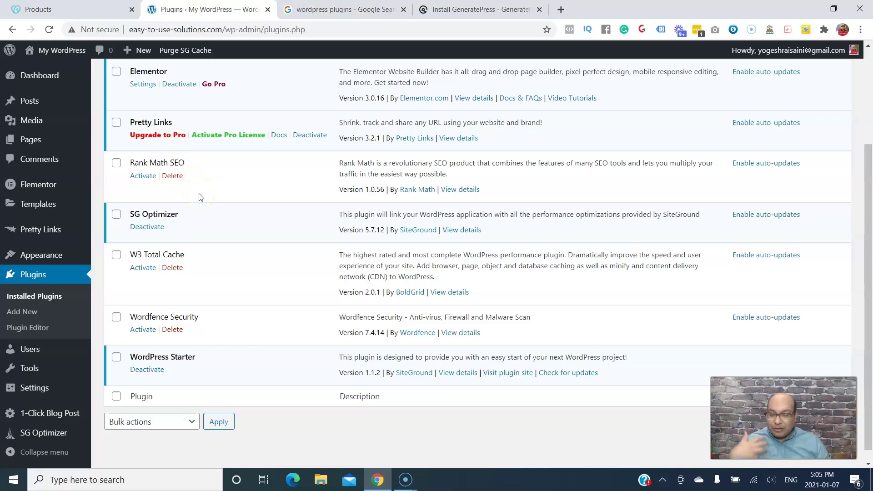
{"action": "left_click", "coordinate": [140, 330]}
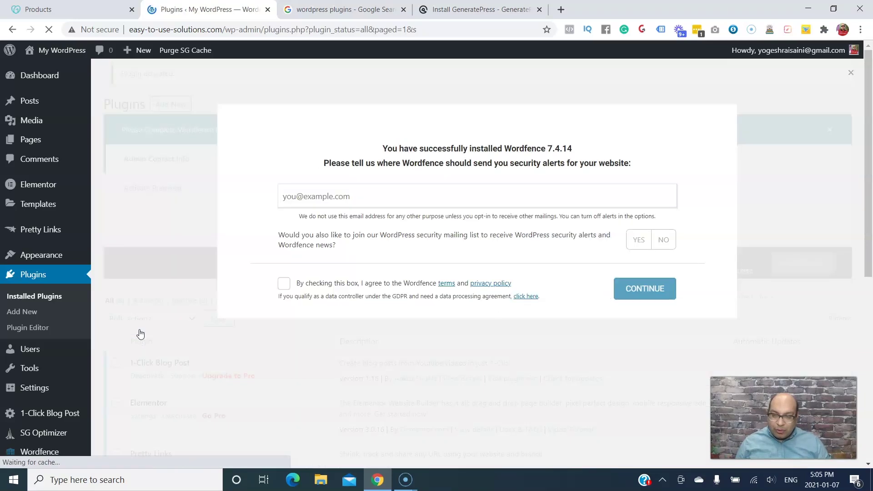
Enter an alert e-mail, opt in to news, accept the terms, and skip the premium licence
{"action": "left_click", "coordinate": [365, 226]}
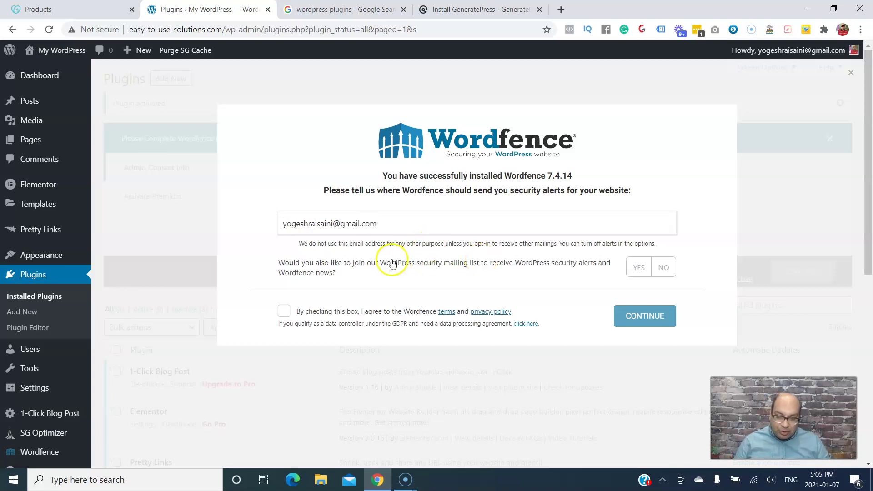
{"action": "left_click", "coordinate": [639, 270]}
{"action": "left_click", "coordinate": [284, 312]}
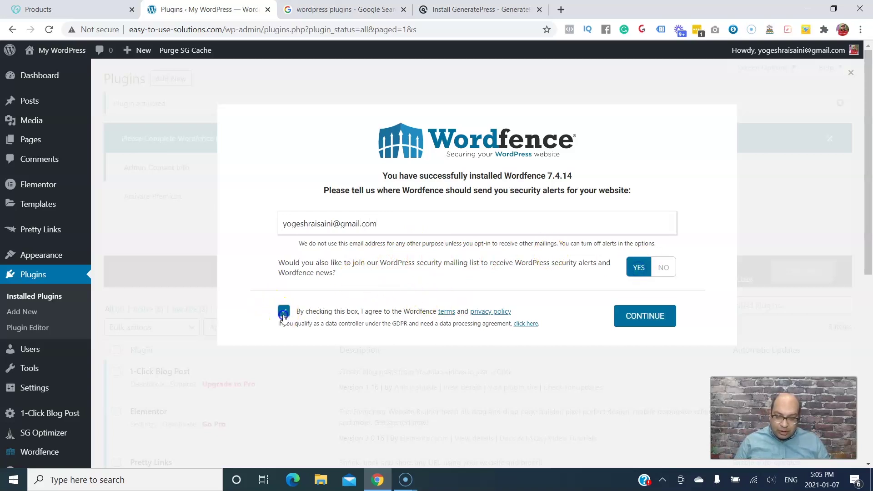
{"action": "left_click", "coordinate": [630, 328]}
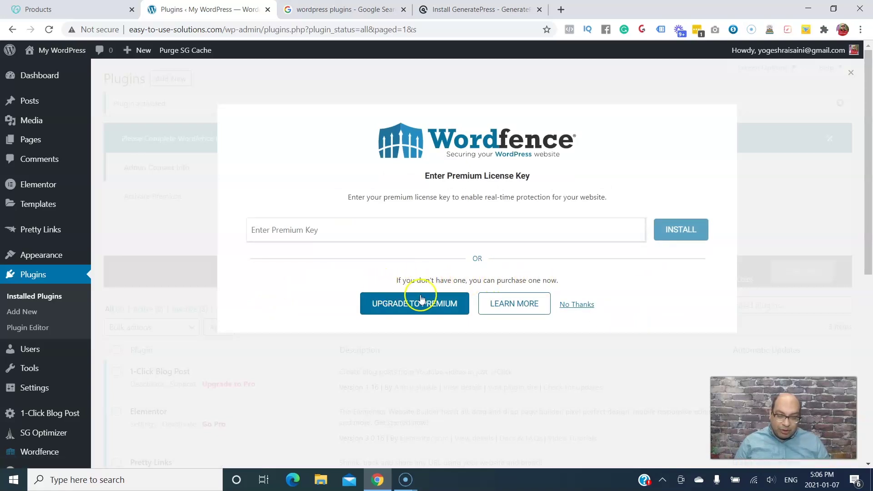
{"action": "left_click", "coordinate": [579, 306]}
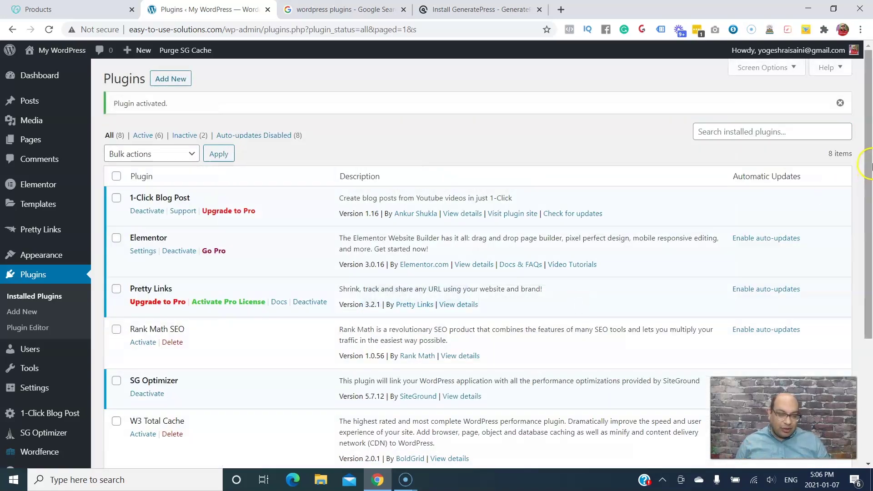
Activate W3 Total Cache and then Rank Math SEO from the plugin list
{"action": "left_click_drag", "start_coordinate": [870, 165], "coordinate": [869, 246]}
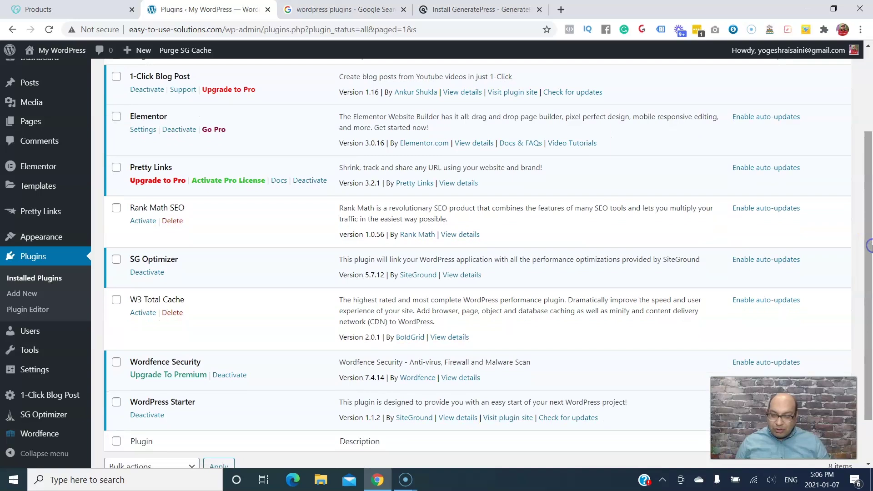
{"action": "left_click", "coordinate": [142, 315]}
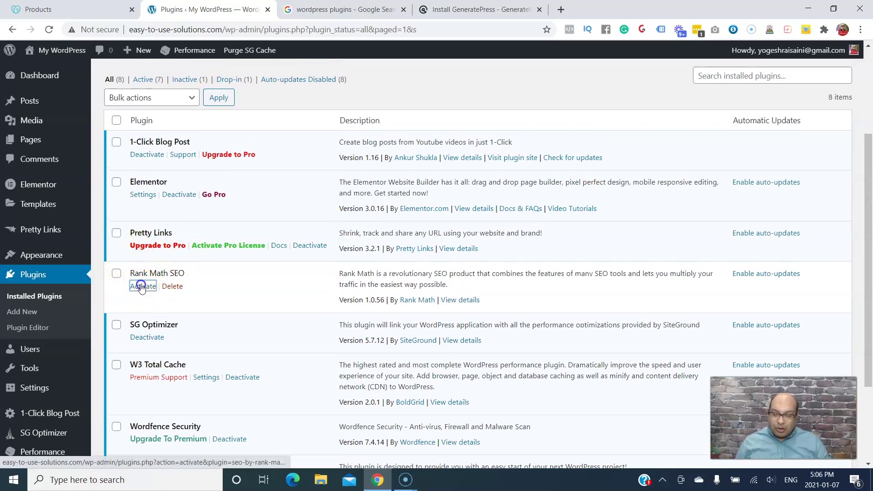
{"action": "left_click", "coordinate": [141, 286]}
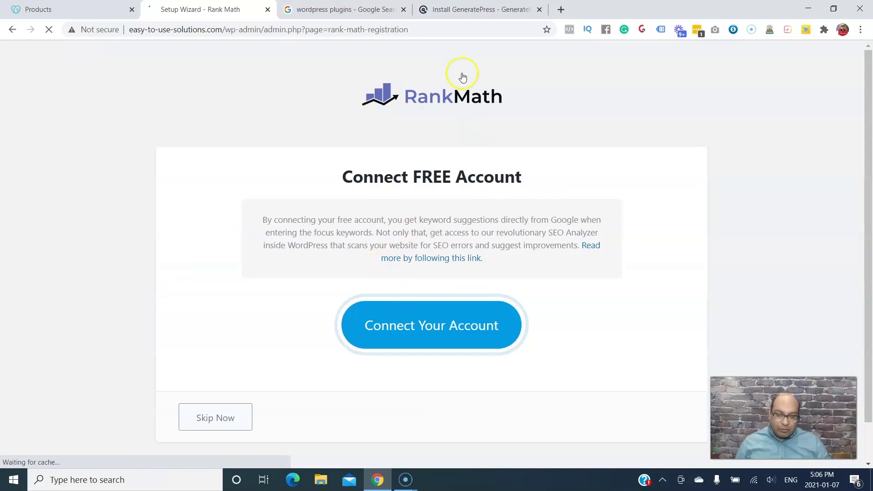
Connect a free Rank Math account via WordPress.com, accepting the terms and approving access
{"action": "scroll", "coordinate": [866, 170], "scroll_direction": "down", "scroll_amount": 1}
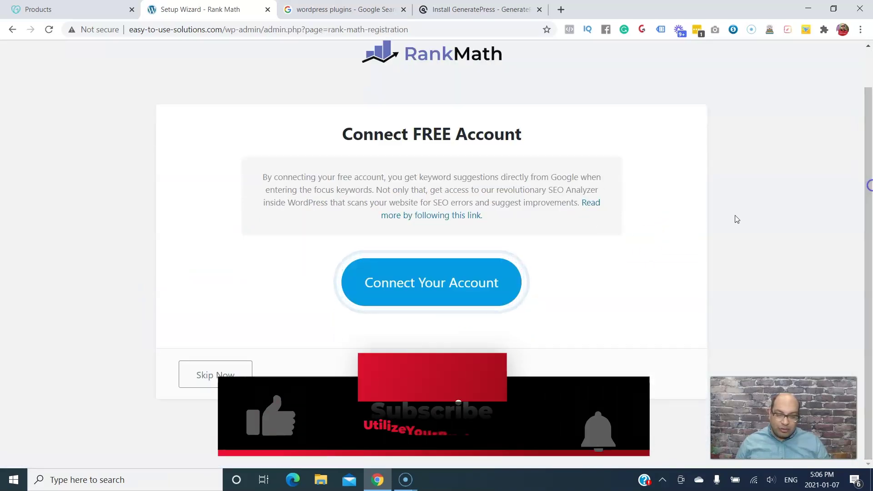
{"action": "left_click", "coordinate": [438, 304]}
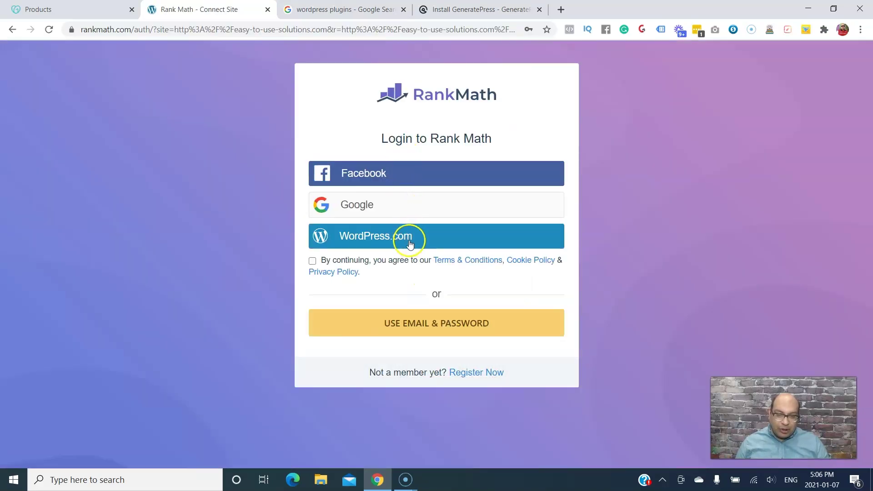
{"action": "left_click", "coordinate": [312, 261]}
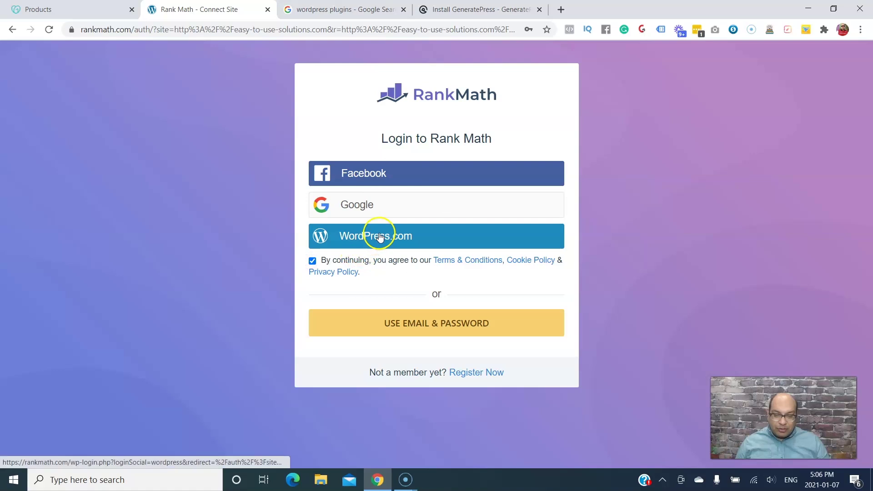
{"action": "left_click", "coordinate": [380, 235]}
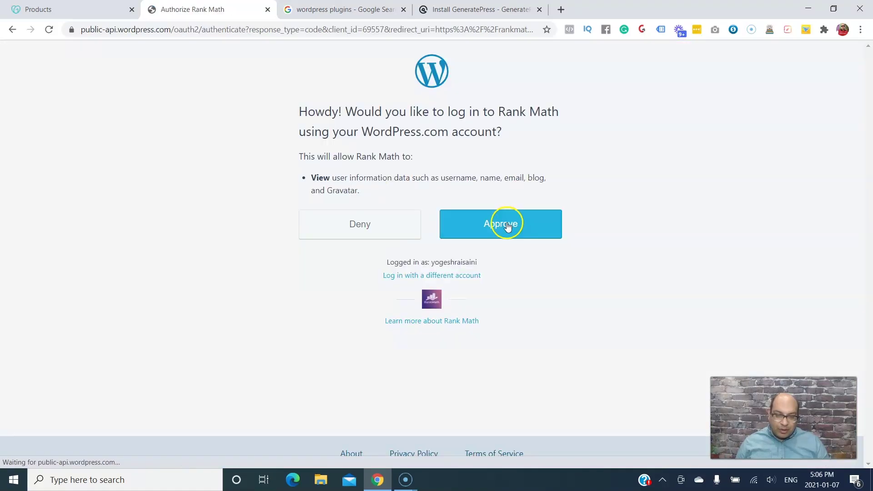
{"action": "left_click", "coordinate": [507, 224]}
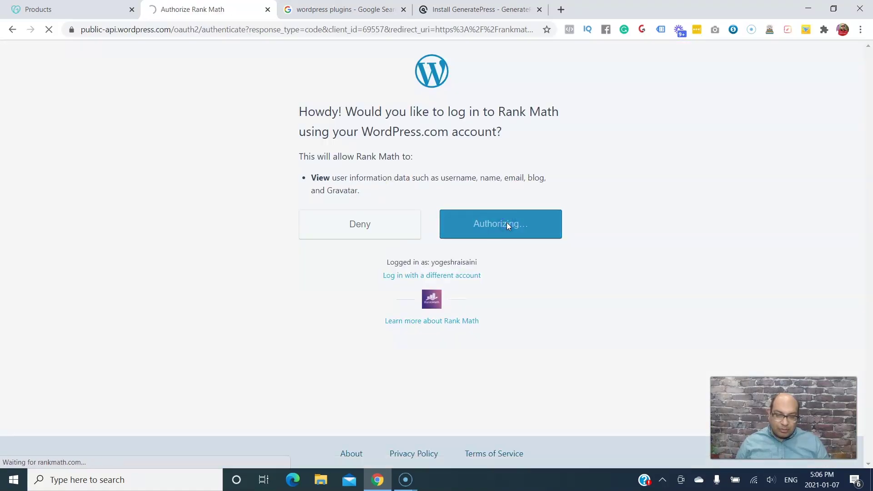
{"action": "left_click", "coordinate": [331, 224]}
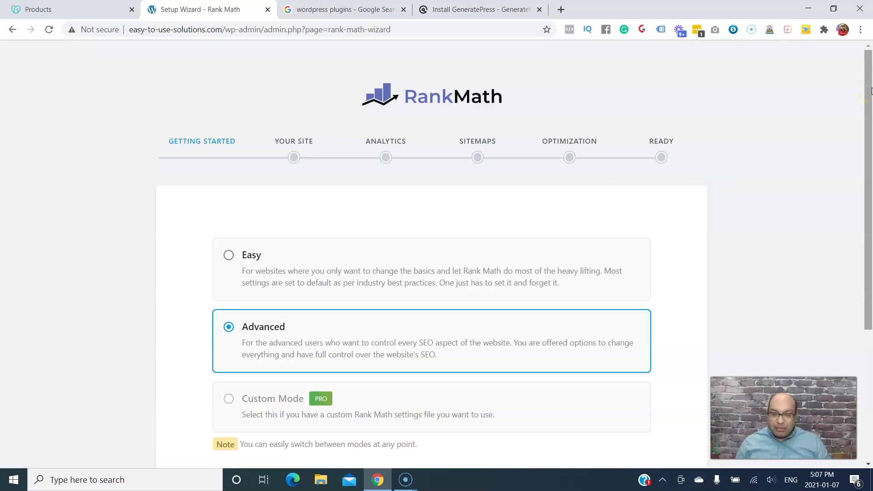
Choose the Easy setup mode and start the Rank Math setup wizard
{"action": "left_click_drag", "start_coordinate": [871, 91], "coordinate": [870, 196]}
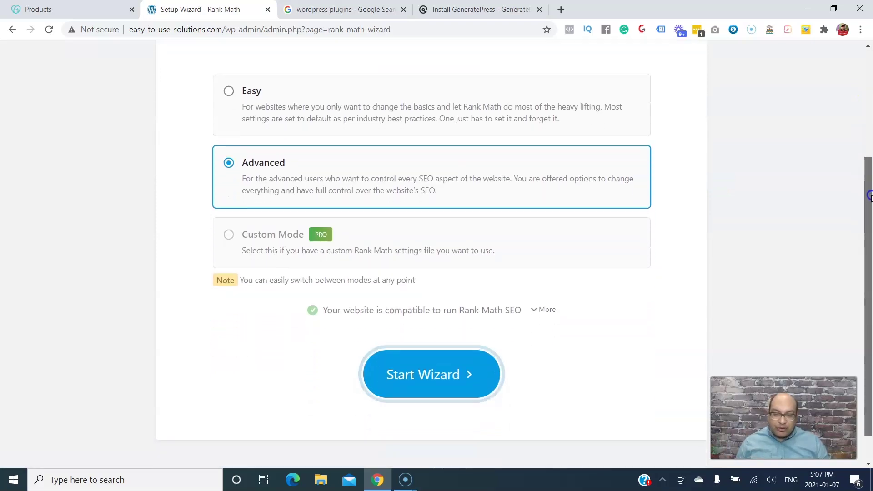
{"action": "scroll", "coordinate": [312, 202], "scroll_direction": "up", "scroll_amount": 2}
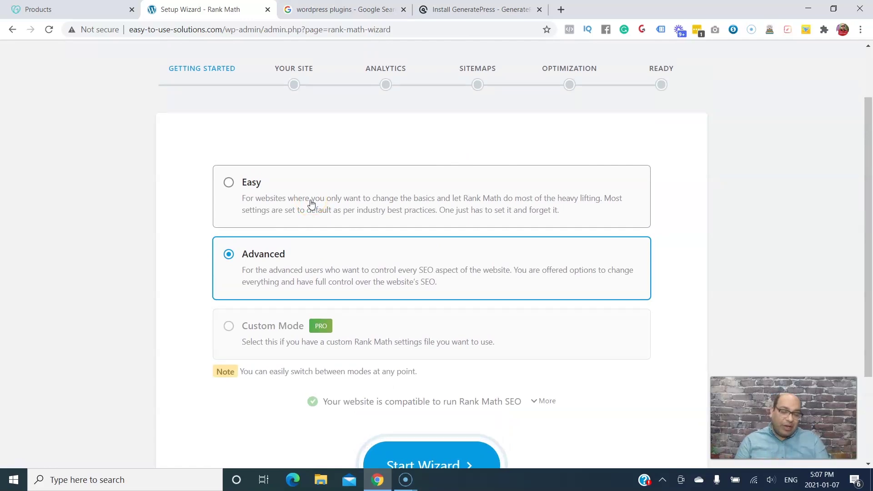
{"action": "left_click", "coordinate": [229, 183]}
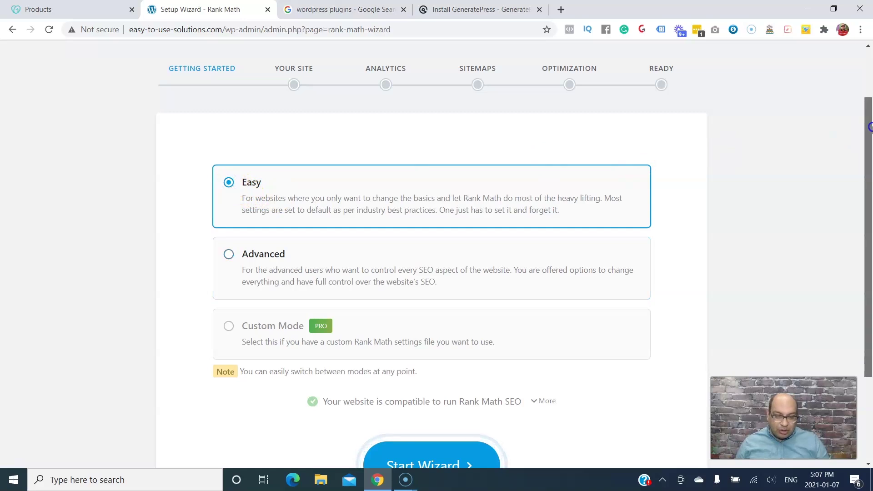
{"action": "scroll", "coordinate": [869, 127], "scroll_direction": "down", "scroll_amount": 2}
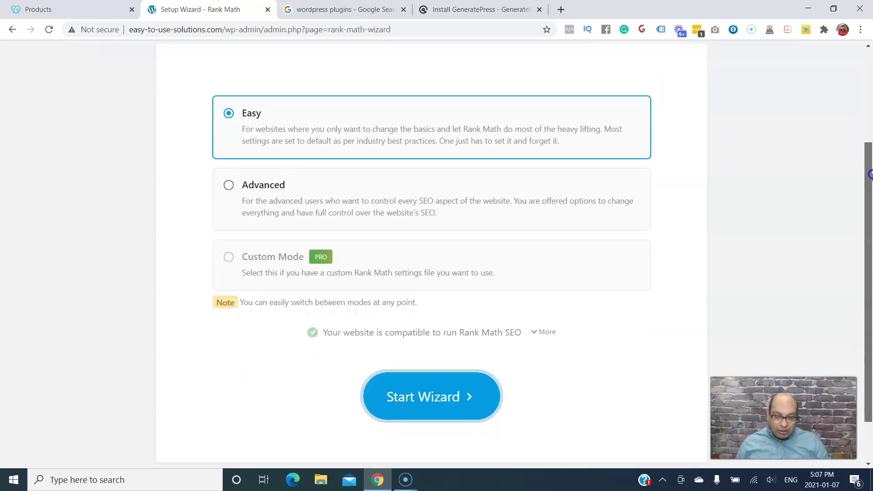
{"action": "left_click", "coordinate": [422, 391]}
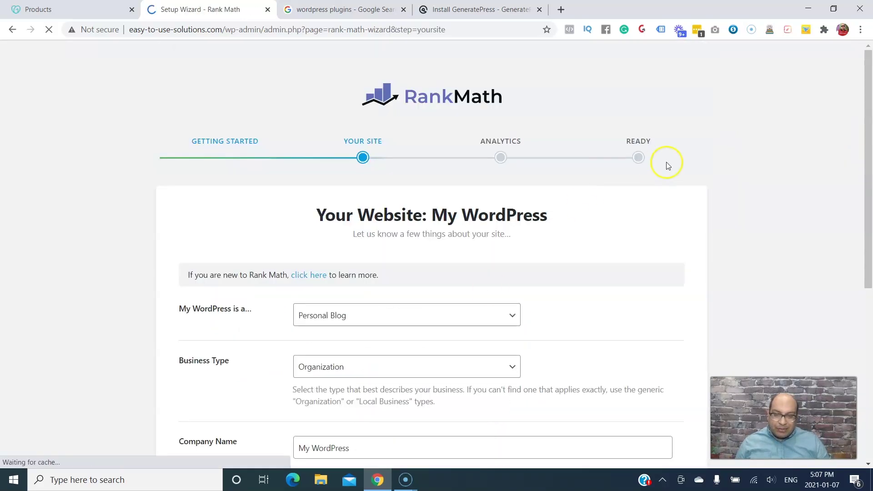
Select Personal Blog in the 'My WordPress is a...' site type dropdown
{"action": "scroll", "coordinate": [868, 136], "scroll_direction": "down", "scroll_amount": 3}
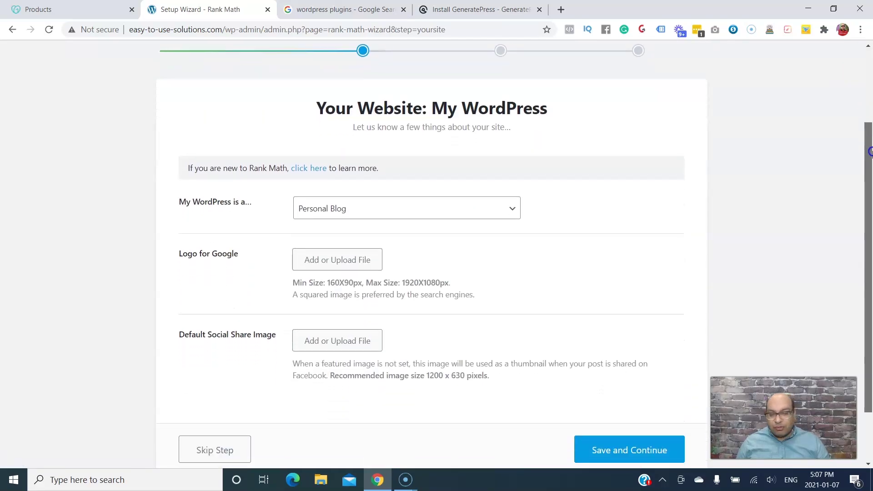
{"action": "scroll", "coordinate": [870, 153], "scroll_direction": "down", "scroll_amount": 2}
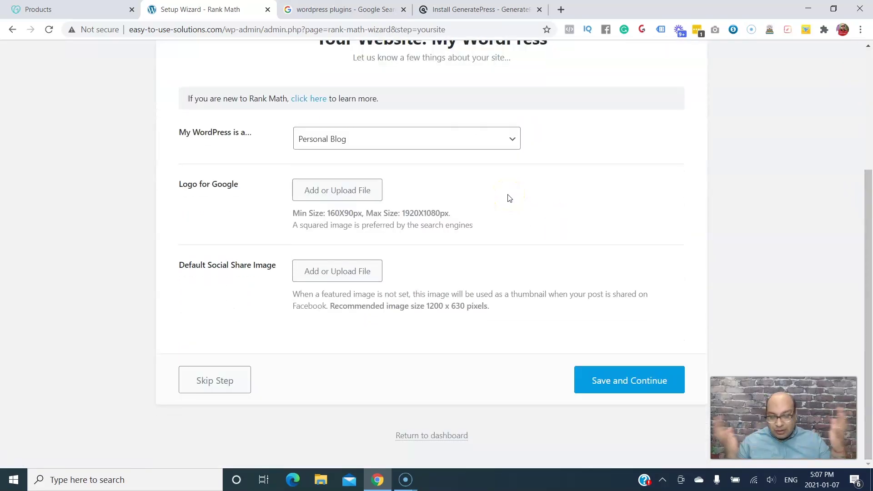
{"action": "left_click", "coordinate": [512, 141]}
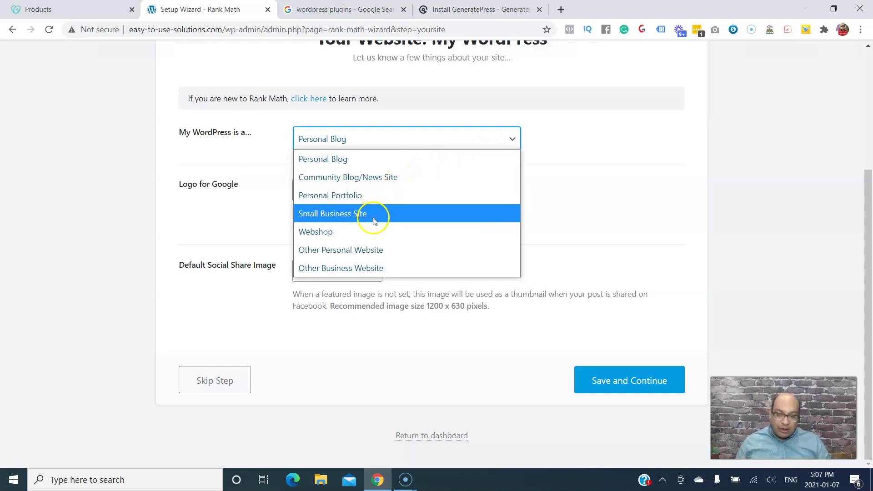
{"action": "left_click", "coordinate": [379, 164]}
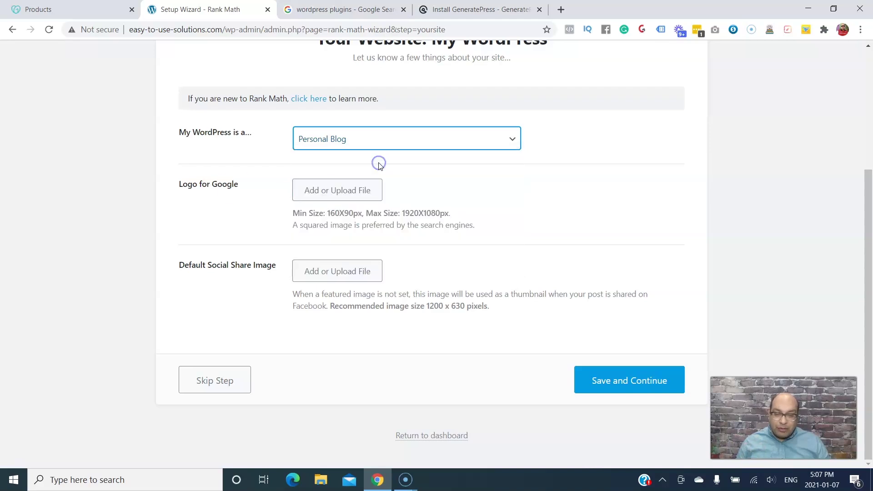
Upload the 3D logo mockup JPEG from the Get Solution Logo folder as the Google logo
{"action": "left_click", "coordinate": [348, 194]}
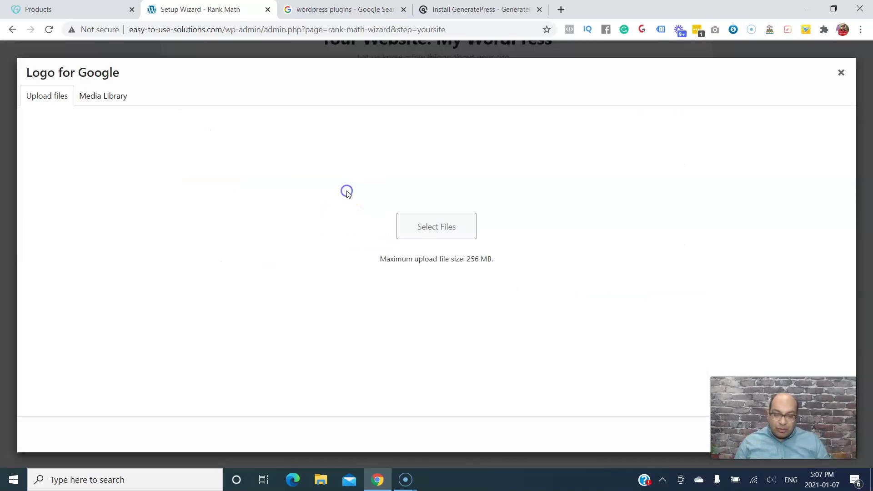
{"action": "left_click", "coordinate": [425, 265]}
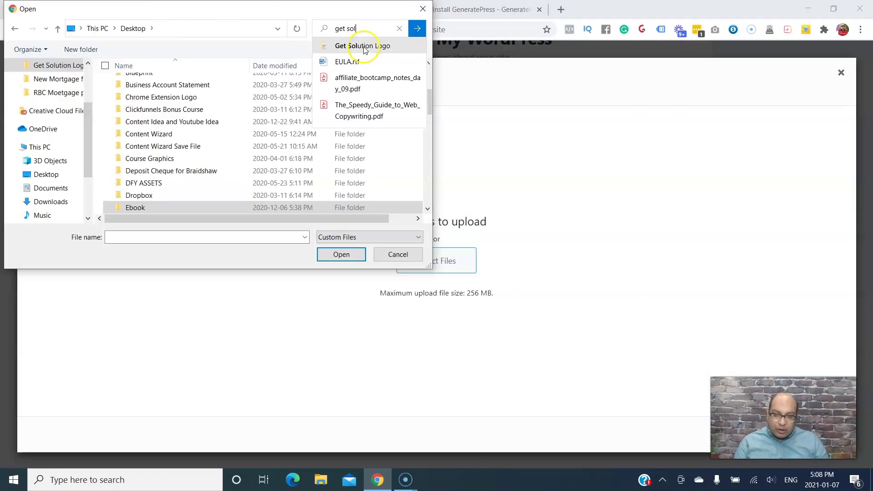
{"action": "left_click", "coordinate": [364, 47]}
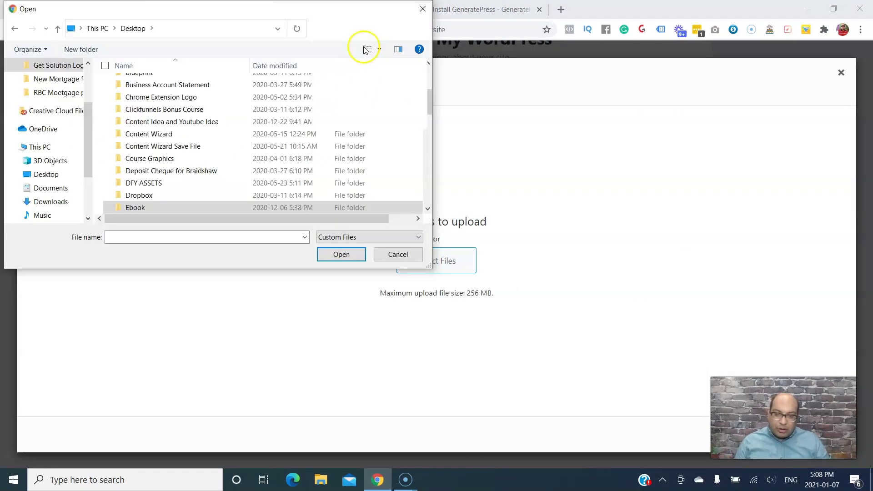
{"action": "left_click", "coordinate": [132, 102]}
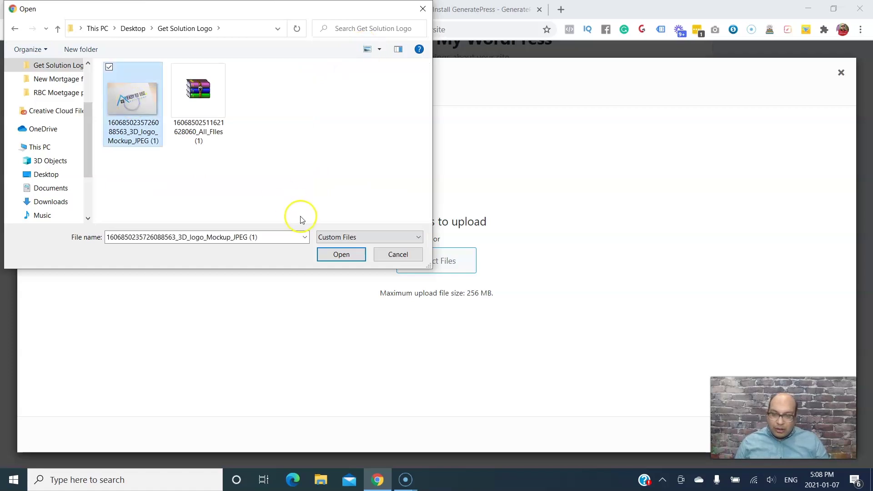
{"action": "left_click", "coordinate": [340, 255]}
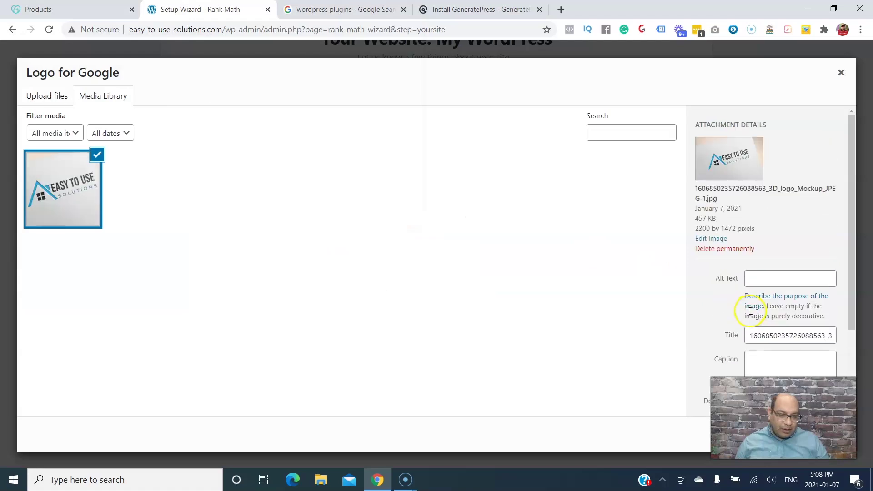
{"action": "left_click", "coordinate": [867, 276]}
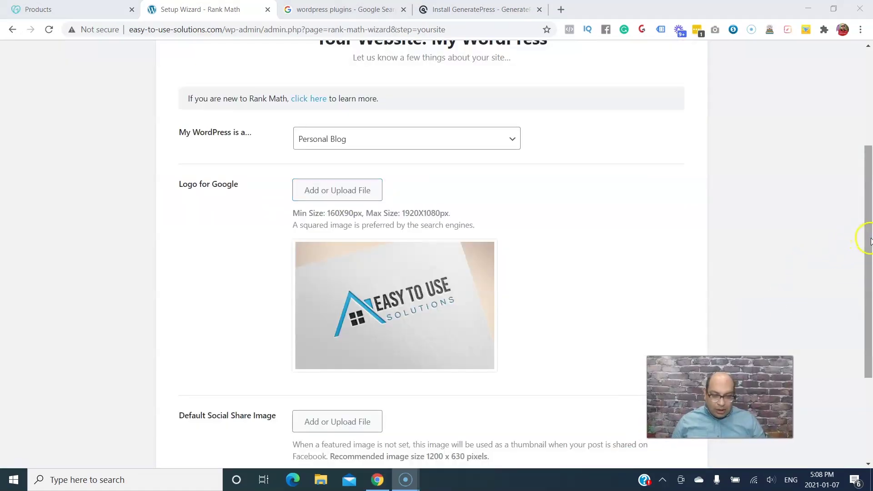
{"action": "scroll", "coordinate": [869, 241], "scroll_direction": "down", "scroll_amount": 4}
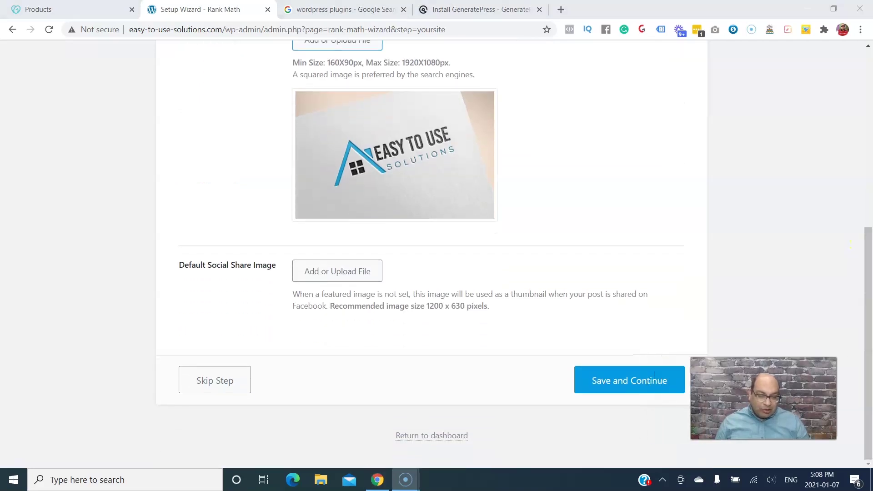
Save the site details and authorize Rank Math SEO on the Google account
{"action": "left_click", "coordinate": [610, 383]}
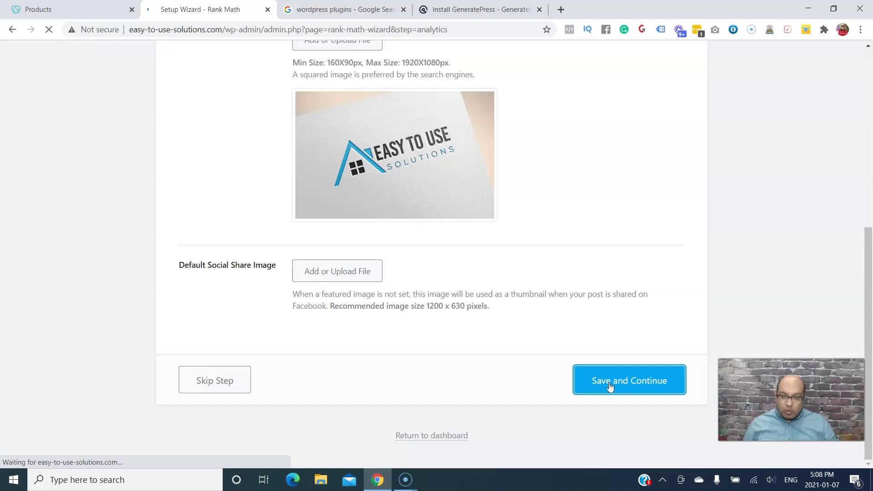
{"action": "scroll", "coordinate": [870, 199], "scroll_direction": "down", "scroll_amount": 3}
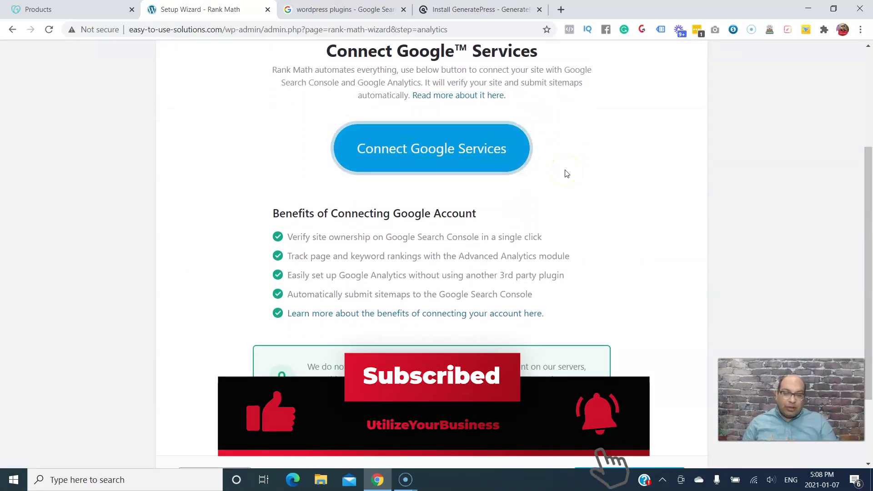
{"action": "left_click", "coordinate": [443, 164]}
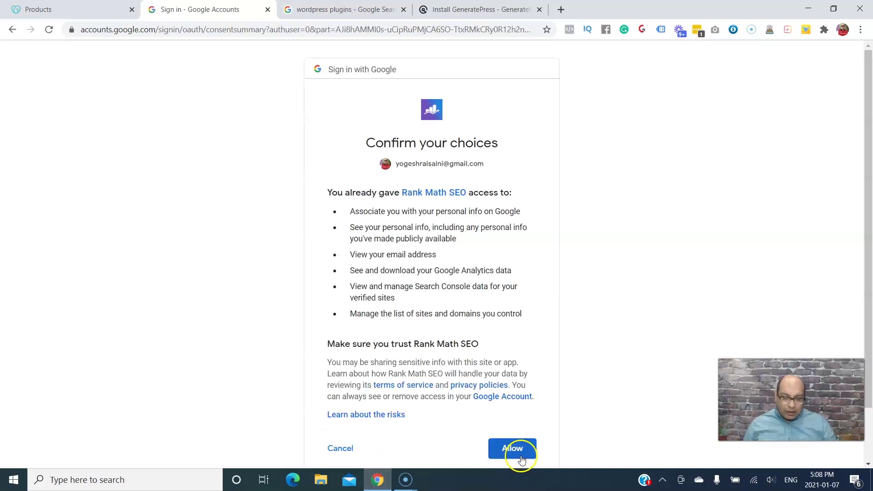
{"action": "left_click", "coordinate": [522, 457]}
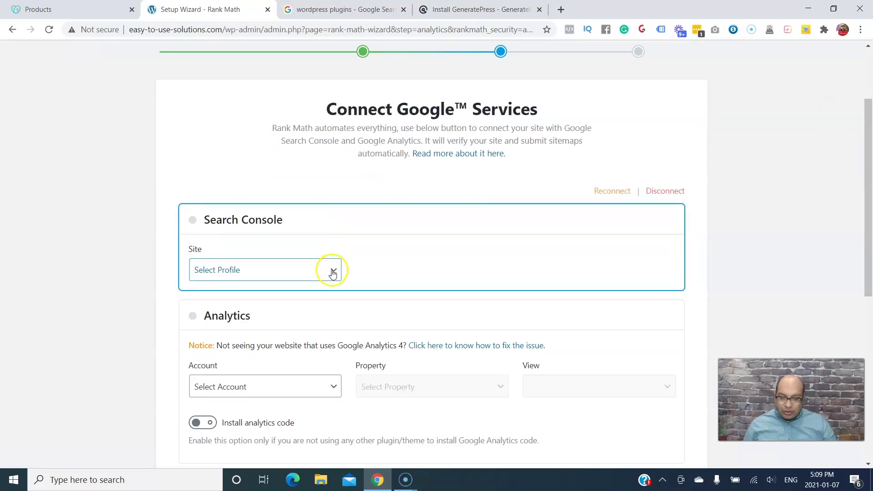
Choose the easy-to-use-solutions.com profile for Search Console and save the Google connection
{"action": "left_click", "coordinate": [333, 271]}
{"action": "left_click", "coordinate": [302, 307]}
{"action": "scroll", "coordinate": [455, 250], "scroll_direction": "down", "scroll_amount": 2}
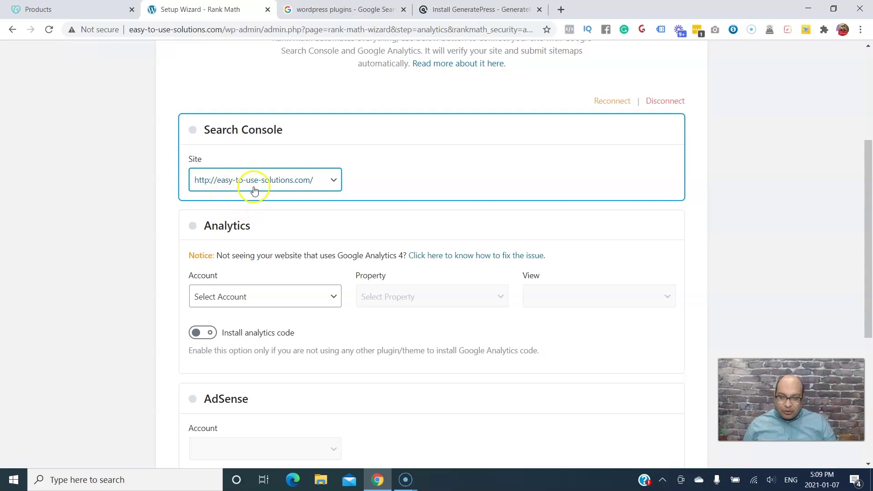
{"action": "scroll", "coordinate": [285, 210], "scroll_direction": "down", "scroll_amount": 5}
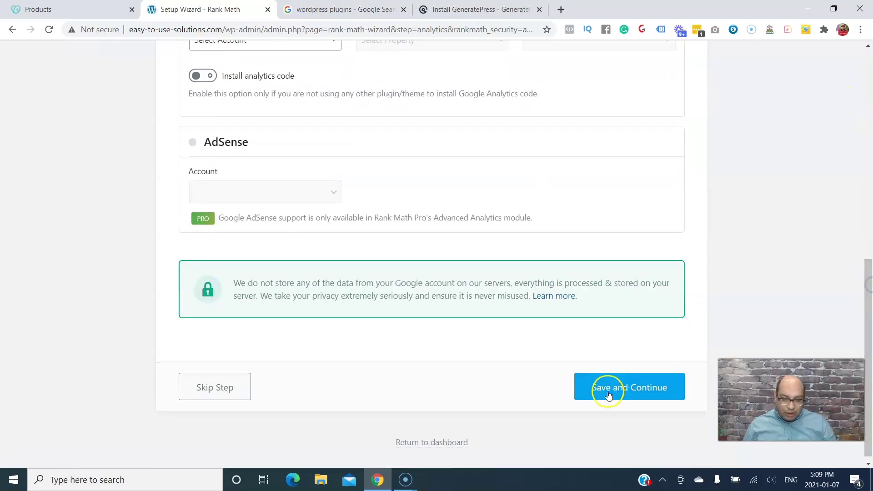
{"action": "left_click", "coordinate": [609, 394]}
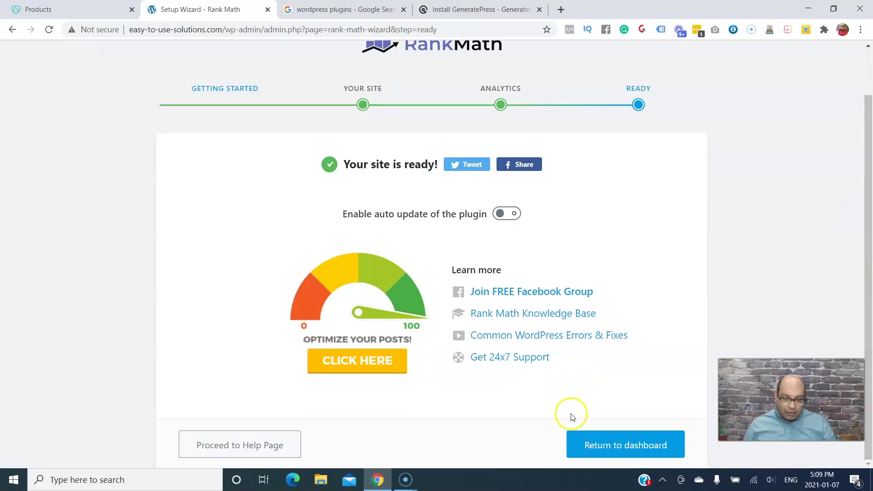
Return from the finished Rank Math wizard to the dashboard, then open Elementor's settings page
{"action": "left_click", "coordinate": [603, 449]}
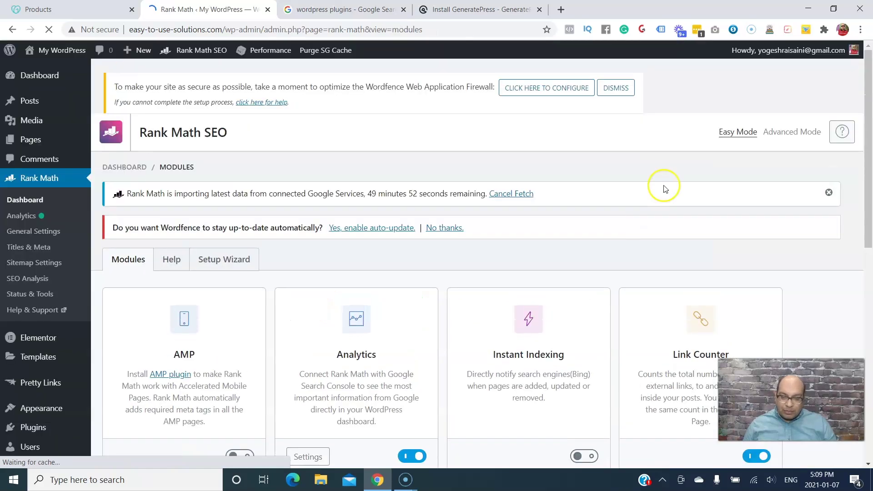
{"action": "left_click_drag", "start_coordinate": [868, 104], "coordinate": [870, 128]}
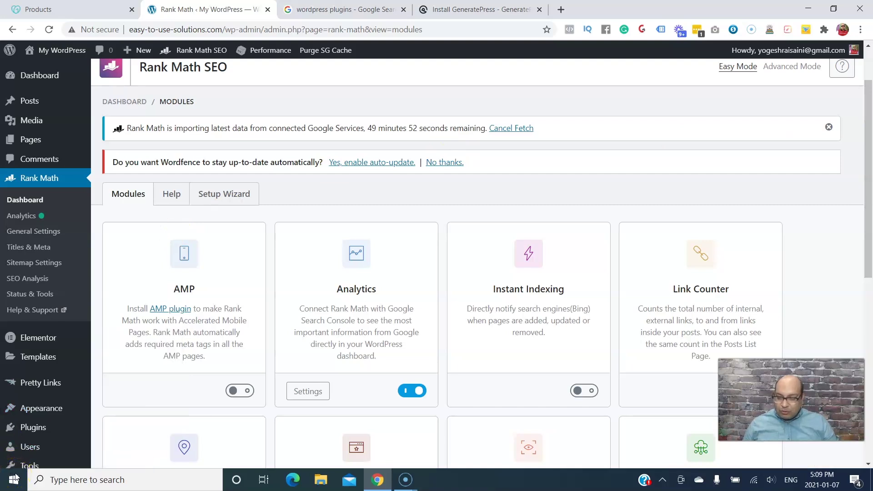
{"action": "left_click", "coordinate": [74, 337]}
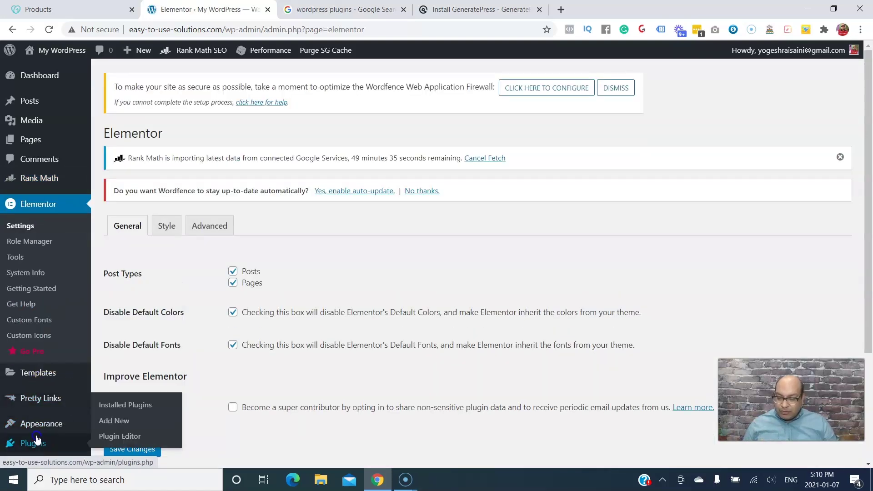
Search the Add New plugins page for 'Akismet'
{"action": "left_click", "coordinate": [109, 421]}
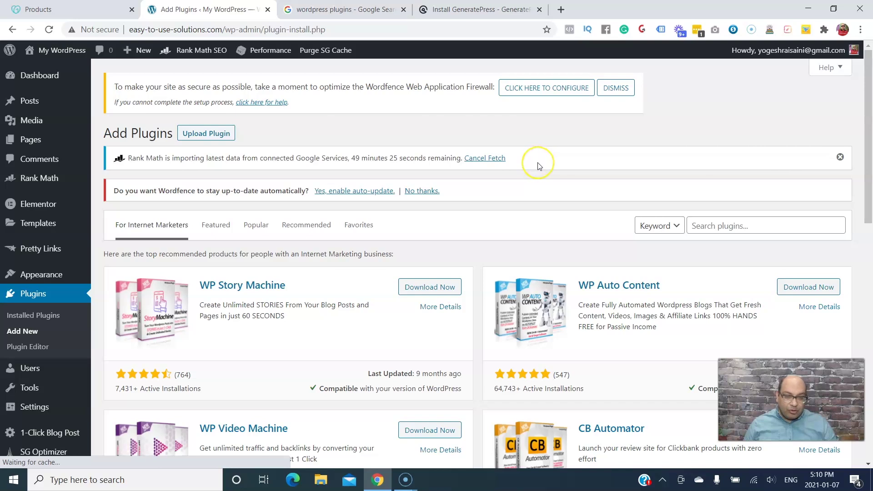
{"action": "left_click", "coordinate": [729, 222]}
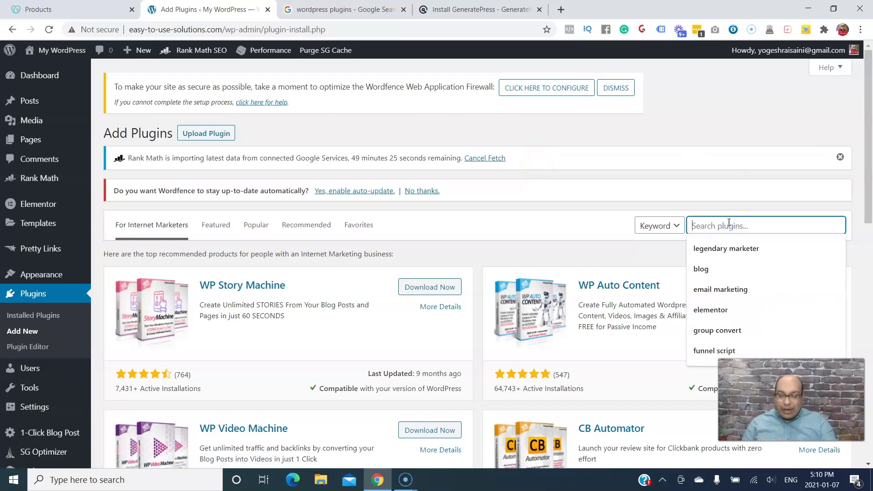
{"action": "type", "text": "goo"}
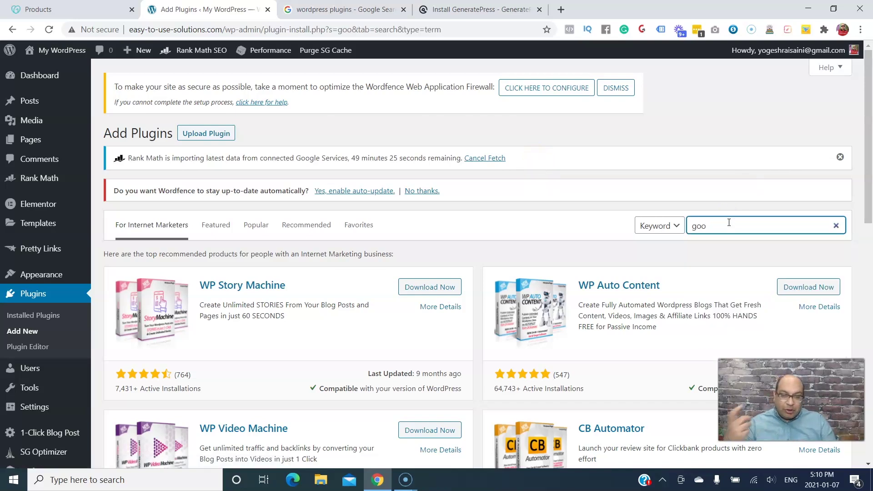
{"action": "key", "text": "BackSpace"}
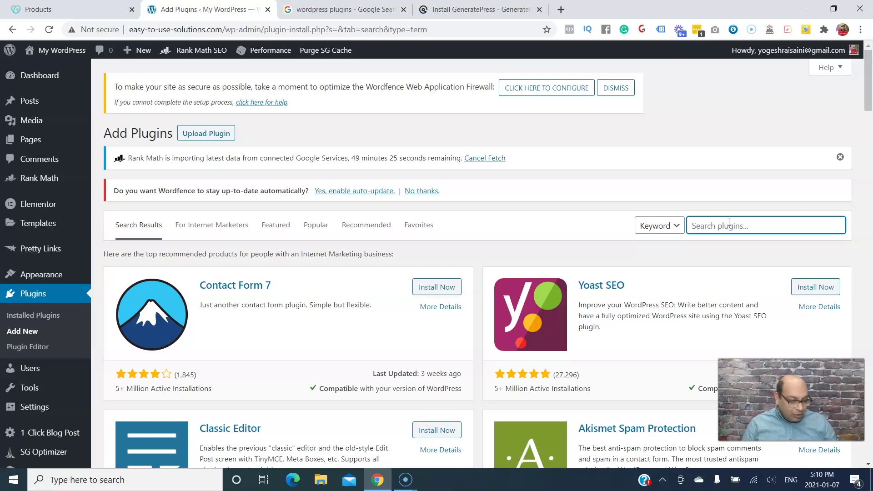
{"action": "type", "text": "Aki"}
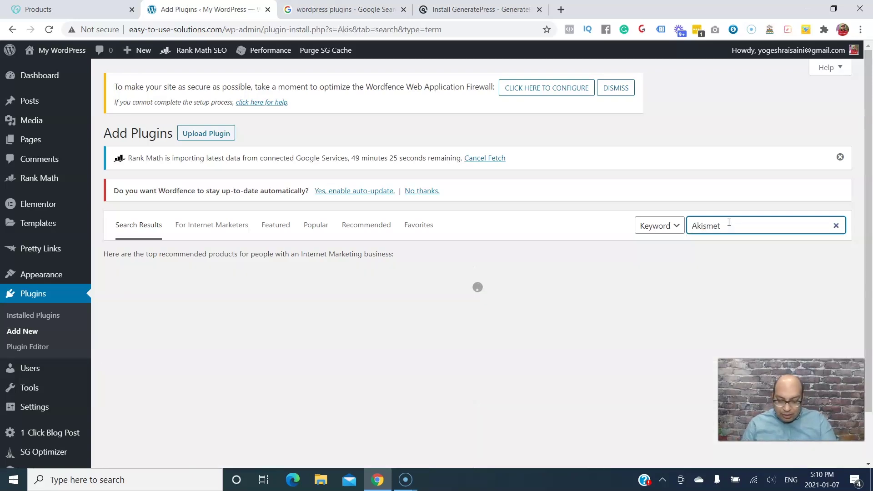
{"action": "type", "text": "smet"}
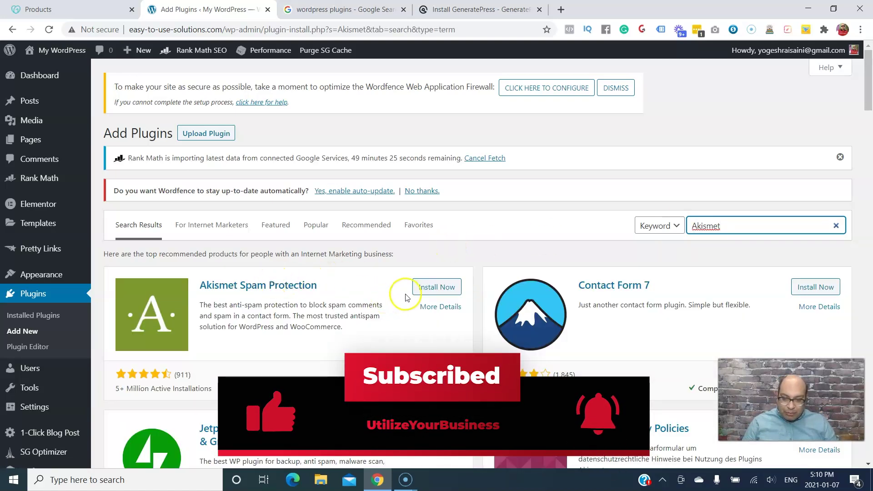
Install and activate Akismet Spam Protection and begin setting up its account
{"action": "left_click", "coordinate": [431, 288]}
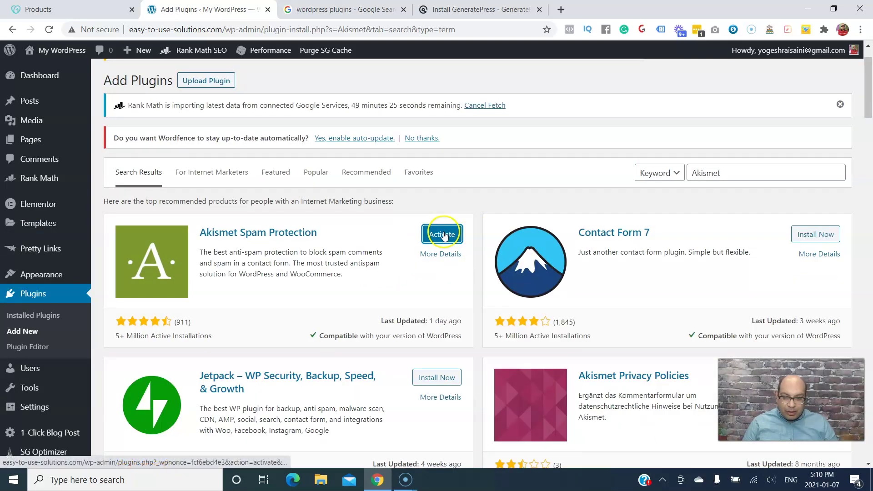
{"action": "left_click", "coordinate": [444, 235]}
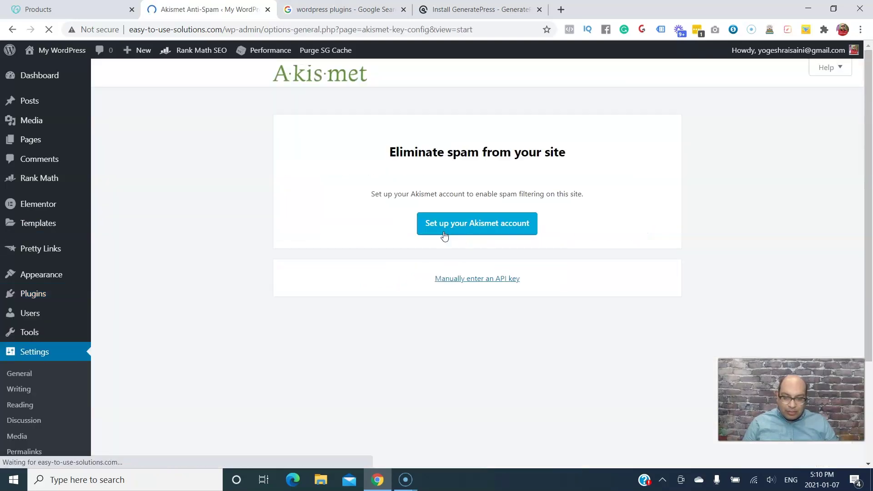
{"action": "left_click", "coordinate": [457, 226]}
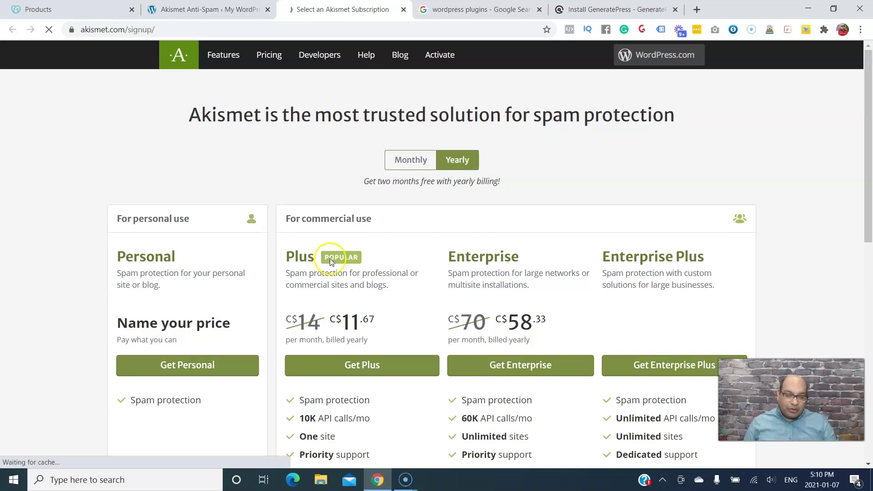
Go back from Akismet's pricing page to WordPress and view the Installed Plugins list
{"action": "mouse_move", "coordinate": [864, 137]}
{"action": "left_mouse_down"}
{"action": "mouse_move", "coordinate": [866, 228]}
{"action": "mouse_move", "coordinate": [867, 132]}
{"action": "left_mouse_up"}
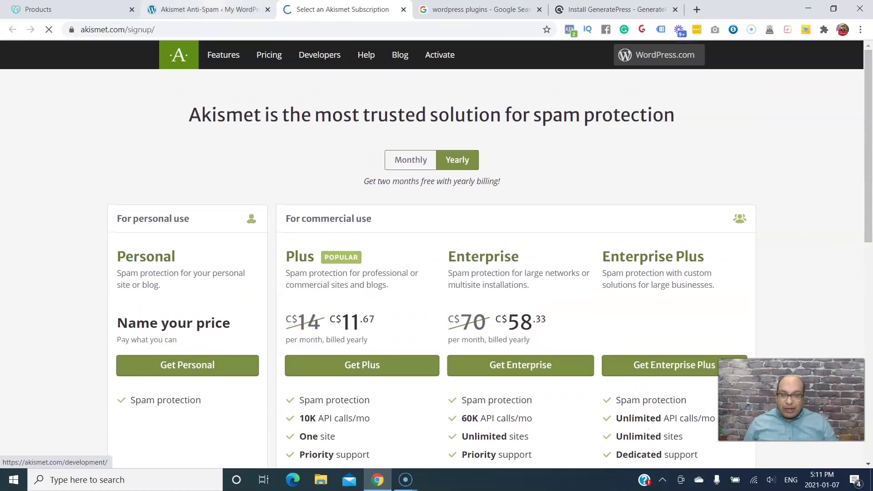
{"action": "left_click", "coordinate": [205, 9]}
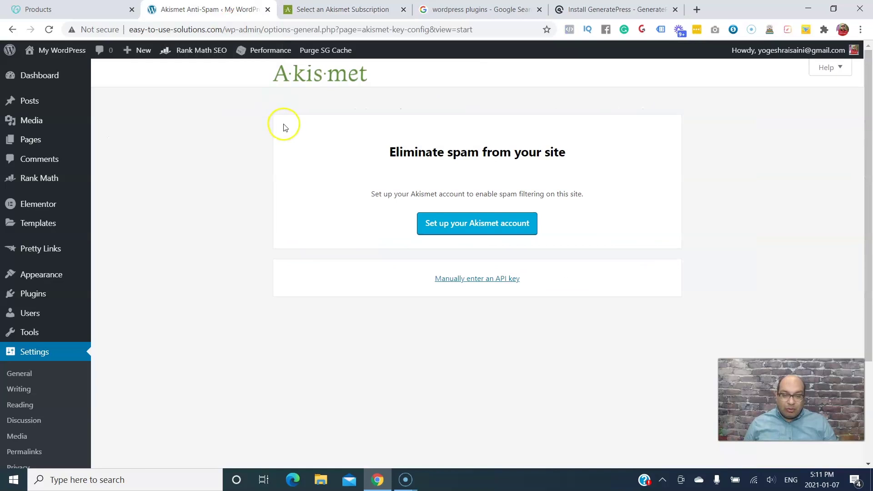
{"action": "left_click", "coordinate": [39, 101]}
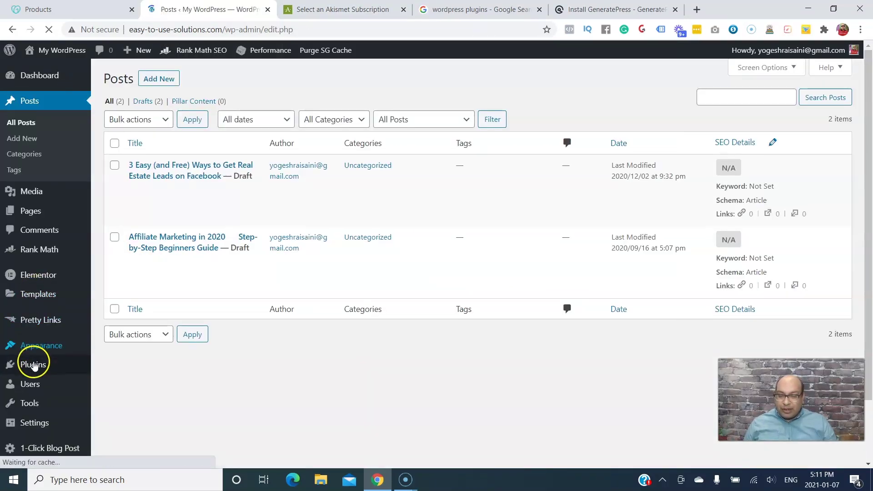
{"action": "left_click", "coordinate": [33, 364]}
{"action": "scroll", "coordinate": [872, 232], "scroll_direction": "down", "scroll_amount": 5}
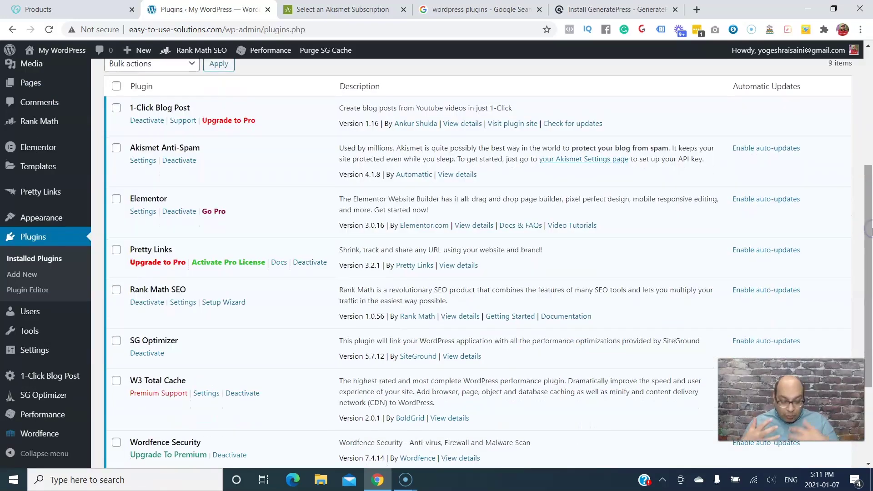